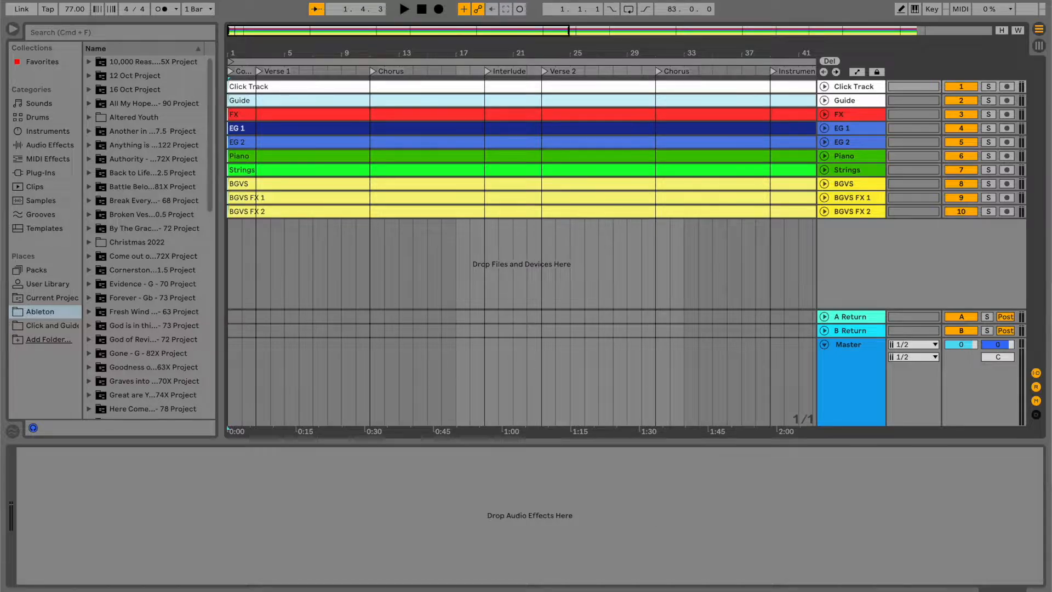
Group all ten tracks from Click Track to BGVS FX 2 and rename the group "Endless Alleluia"
{"action": "left_click", "coordinate": [862, 92]}
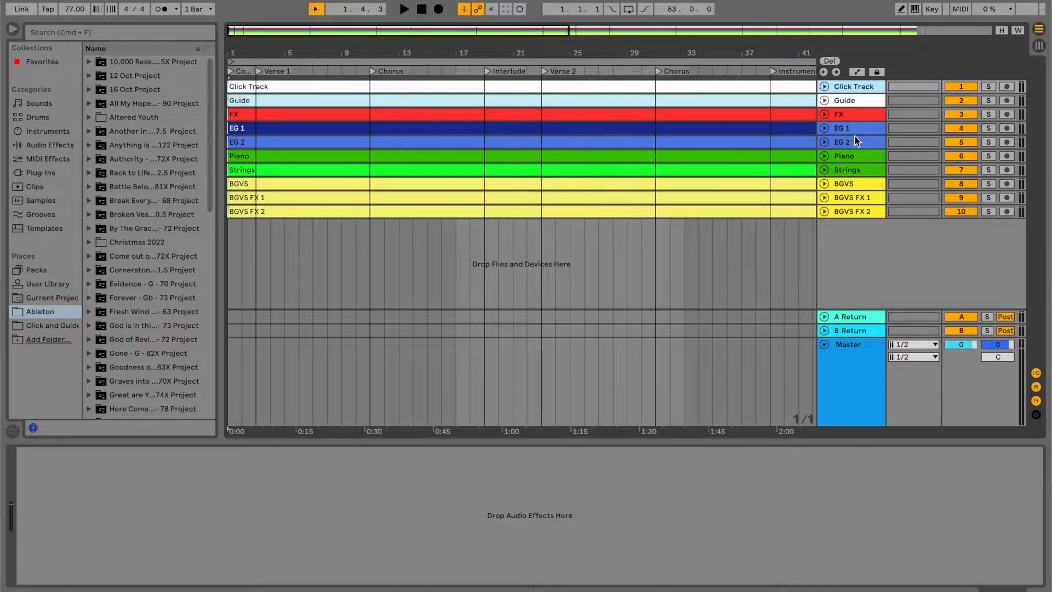
{"action": "left_click", "coordinate": [853, 213], "text": "shift"}
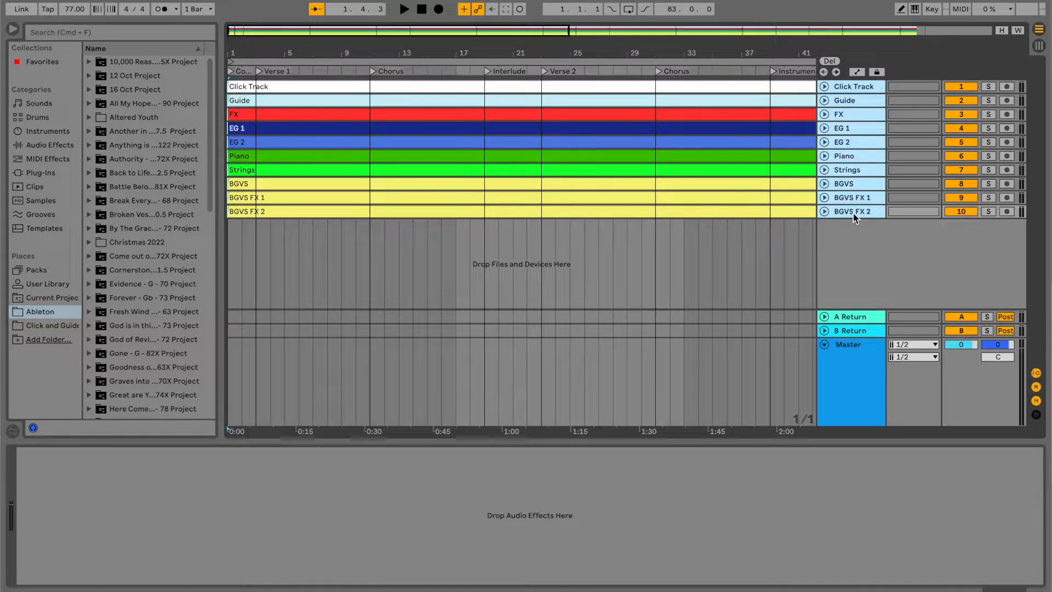
{"action": "key", "text": "super+g"}
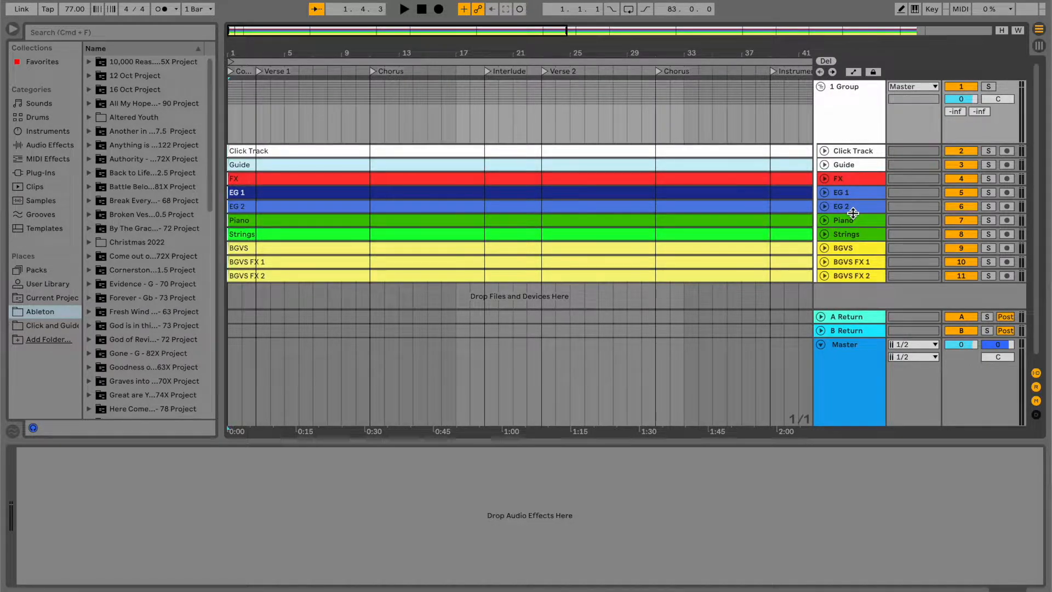
{"action": "key", "text": "super+r"}
{"action": "type", "text": "Endless Alleluia"}
{"action": "left_click", "coordinate": [855, 127]}
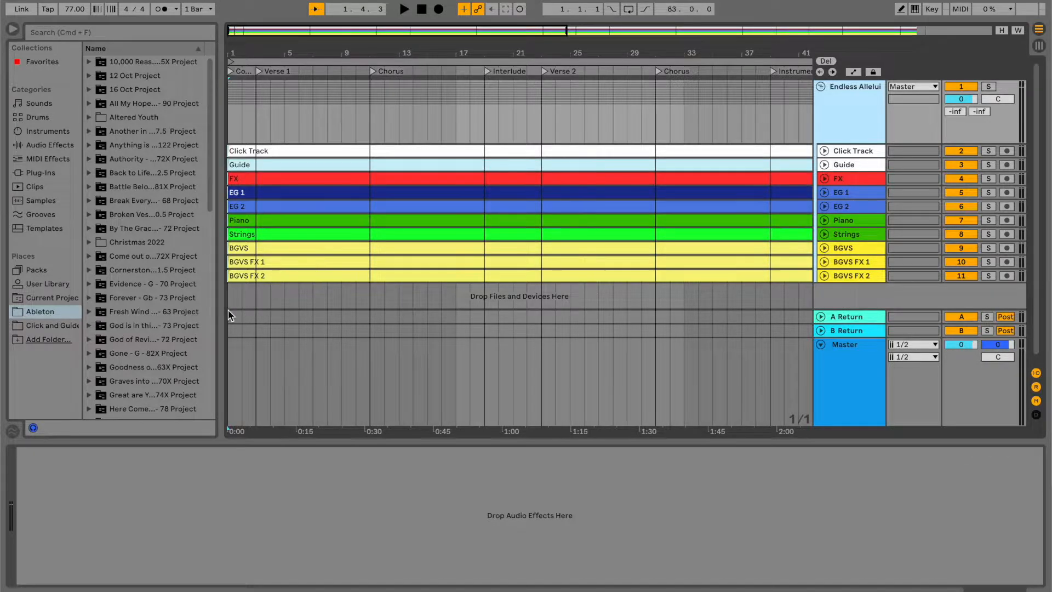
Find and select the Sunday Project in the Ableton folder of the browser
{"action": "scroll", "coordinate": [153, 316], "scroll_direction": "down", "scroll_amount": 10}
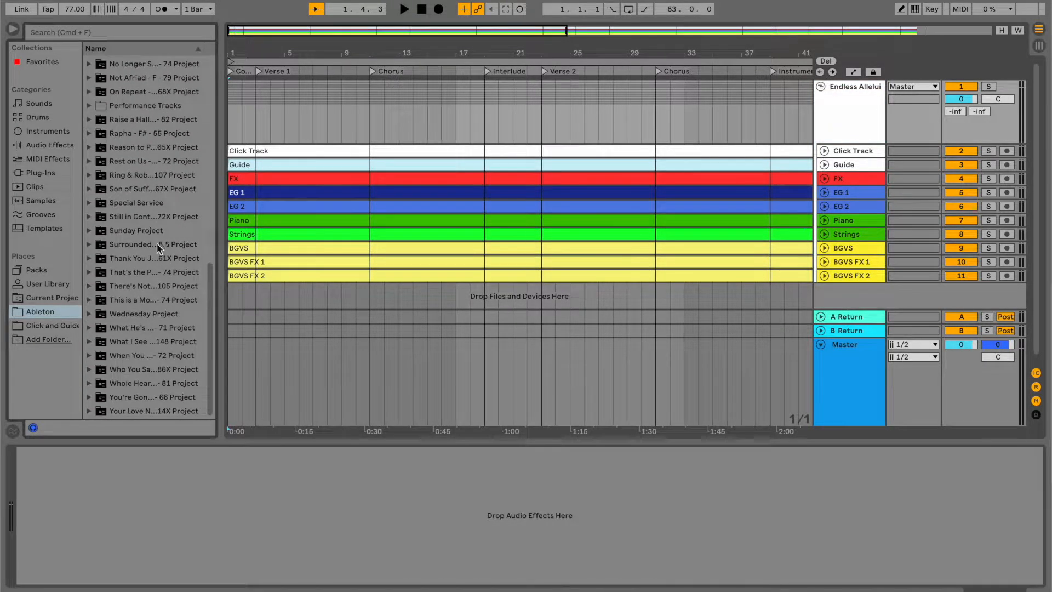
{"action": "left_click", "coordinate": [124, 235]}
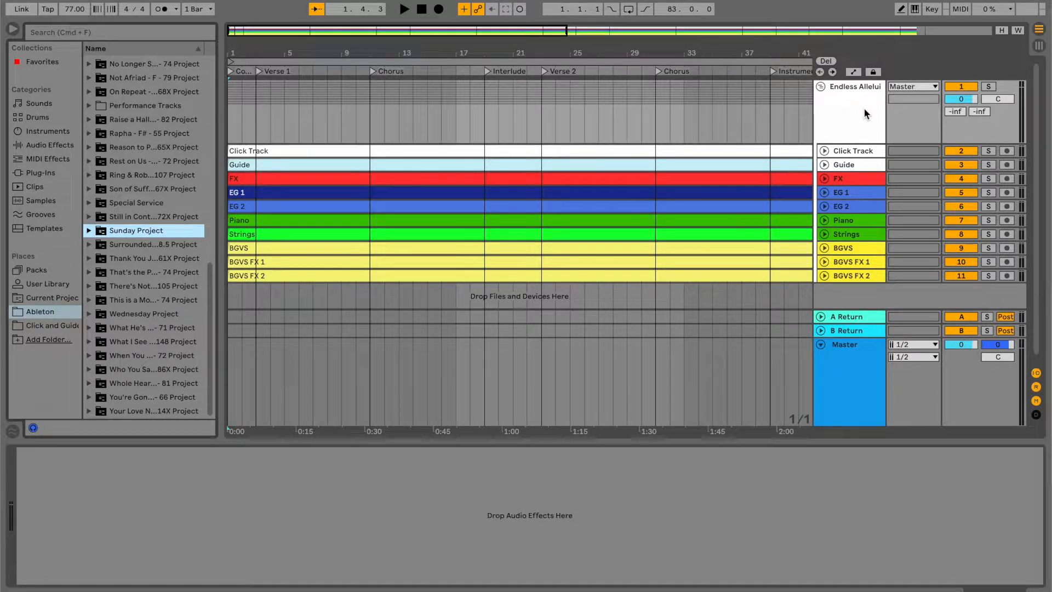
Expand the Click Track and Guide tracks and pan both to 50R
{"action": "left_click", "coordinate": [824, 150]}
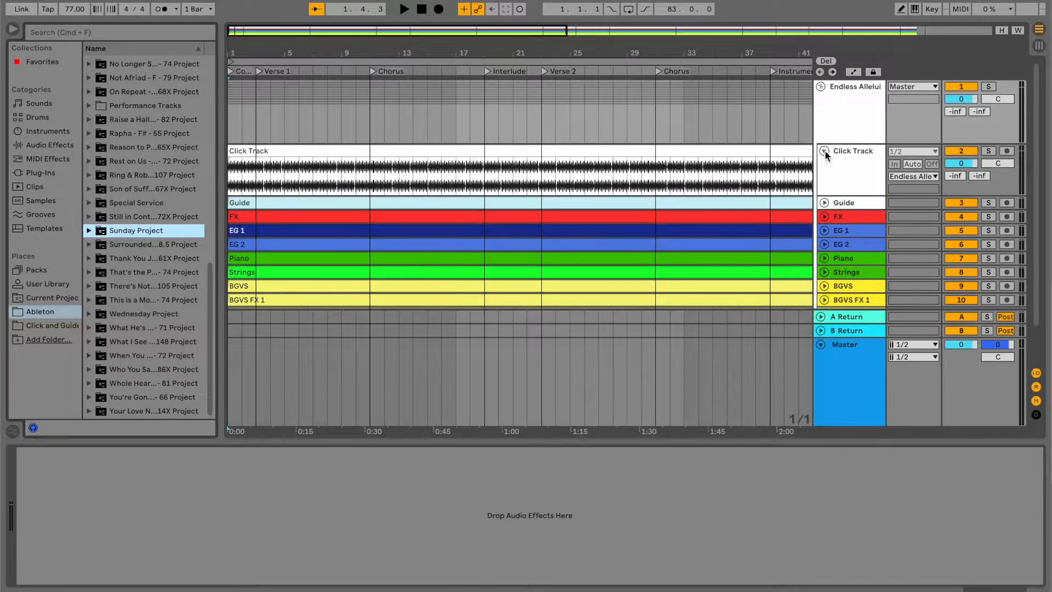
{"action": "left_click", "coordinate": [823, 203]}
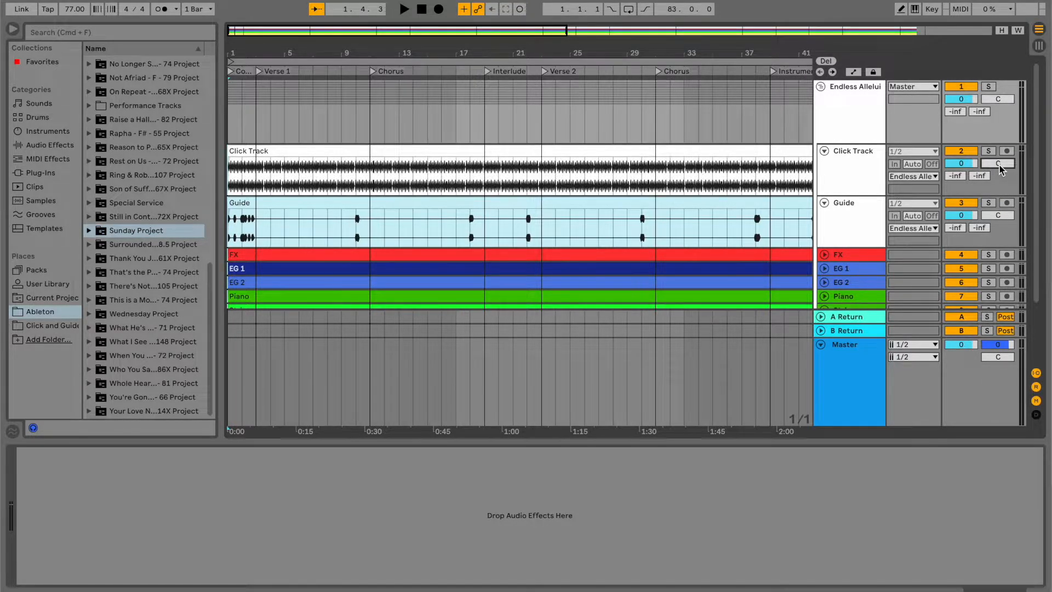
{"action": "type", "text": "50"}
{"action": "key", "text": "Return"}
{"action": "left_click", "coordinate": [997, 215]}
{"action": "type", "text": "50"}
{"action": "key", "text": "Return"}
Mute the Click Track and collapse the Click Track and Guide tracks
{"action": "left_click", "coordinate": [961, 152]}
{"action": "left_click", "coordinate": [824, 150]}
{"action": "left_click", "coordinate": [823, 165]}
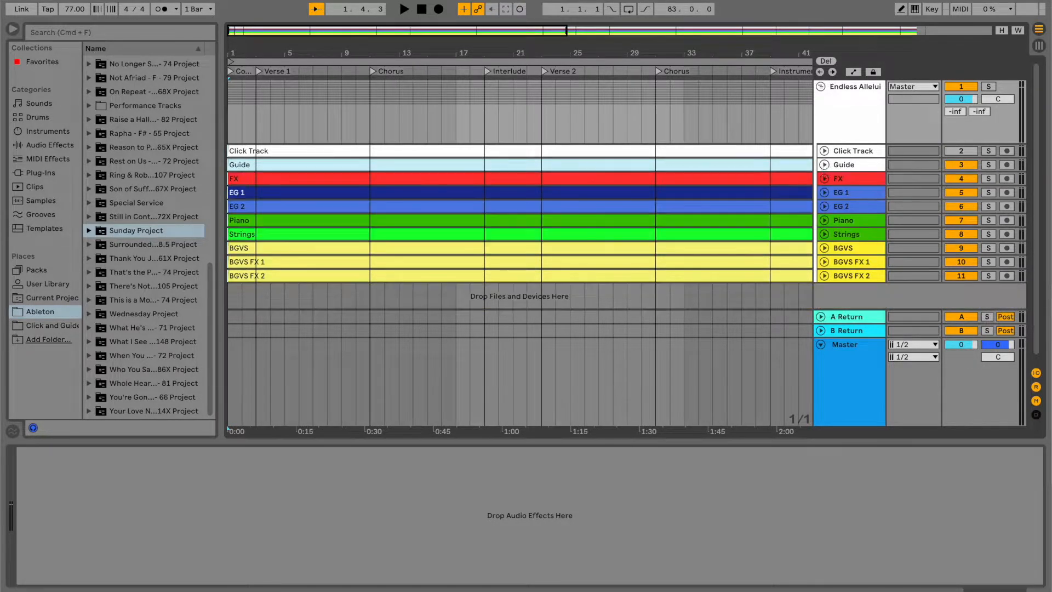
{"action": "left_click", "coordinate": [955, 152]}
Reset the Click Track's pan to center, return it to 50R and collapse the track
{"action": "left_click", "coordinate": [823, 150]}
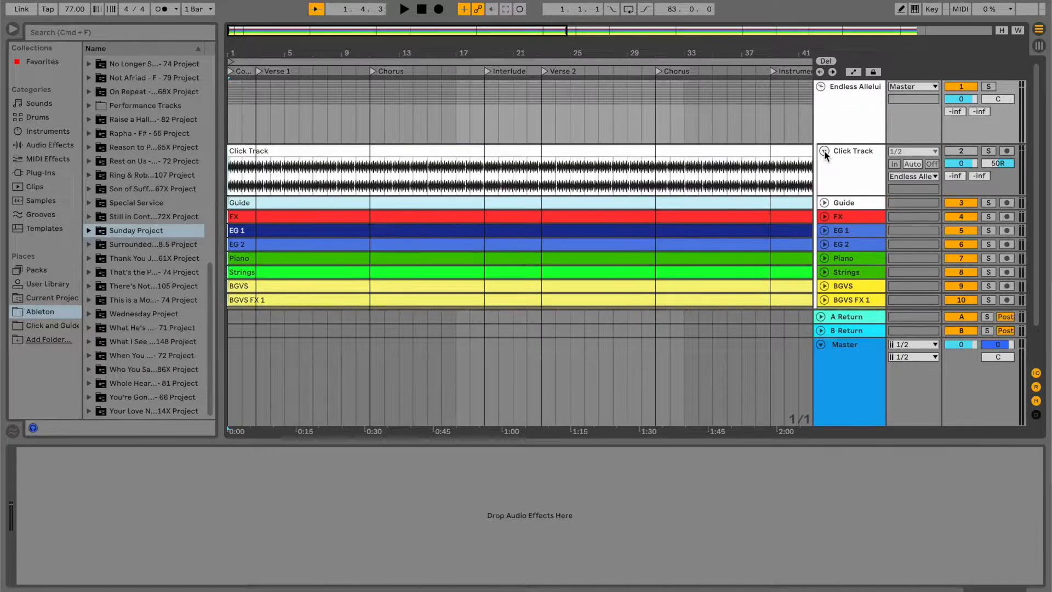
{"action": "left_click", "coordinate": [993, 166]}
{"action": "left_click", "coordinate": [997, 187]}
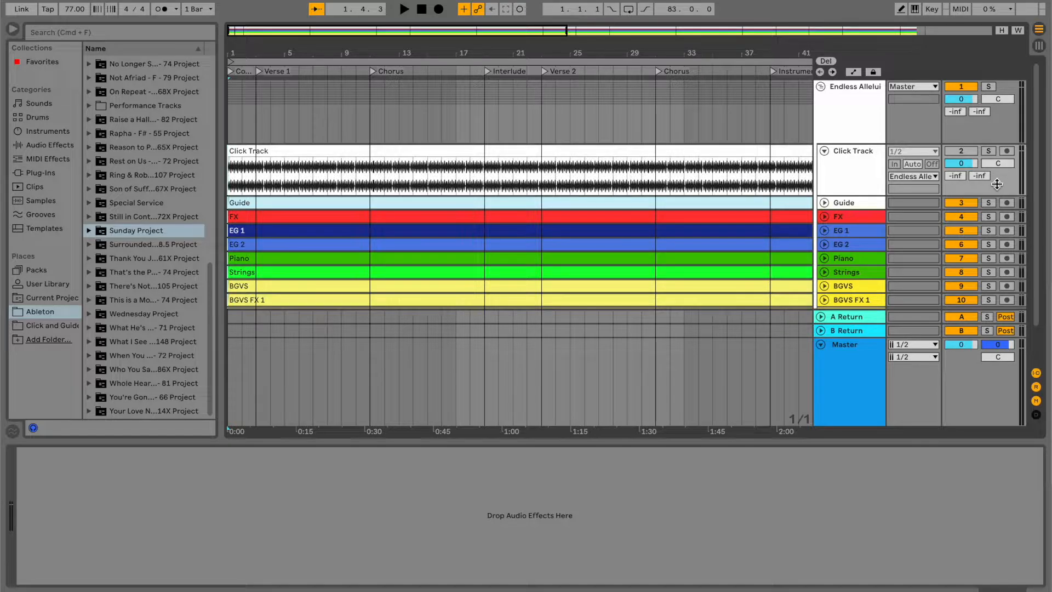
{"action": "left_click", "coordinate": [992, 165]}
{"action": "left_click_drag", "start_coordinate": [992, 166], "coordinate": [992, 120]}
{"action": "left_click", "coordinate": [824, 150]}
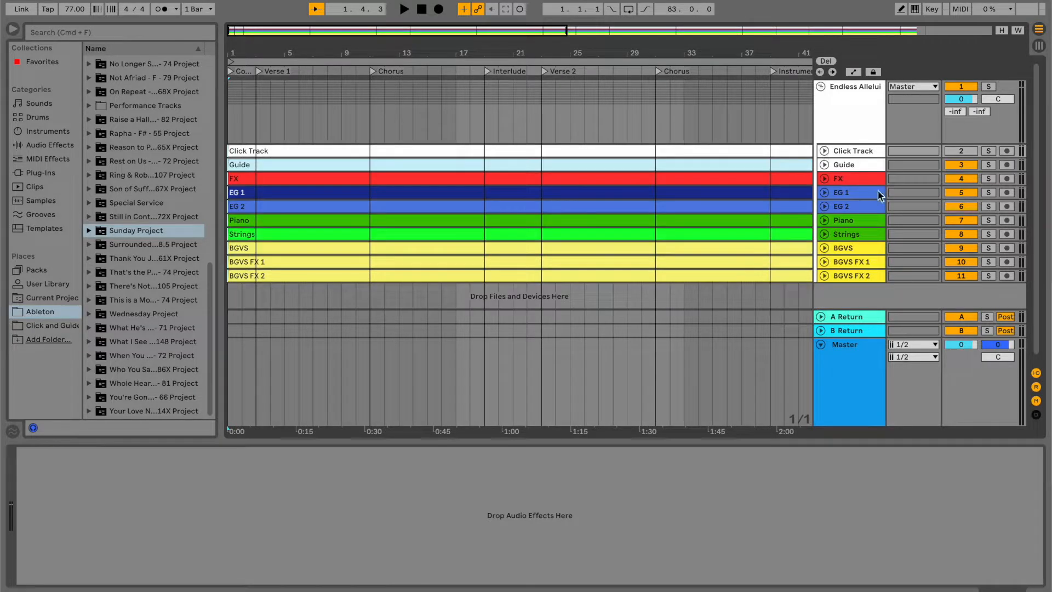
Check the settings of the Click Track and Guide tracks by expanding and collapsing them
{"action": "left_click", "coordinate": [824, 151]}
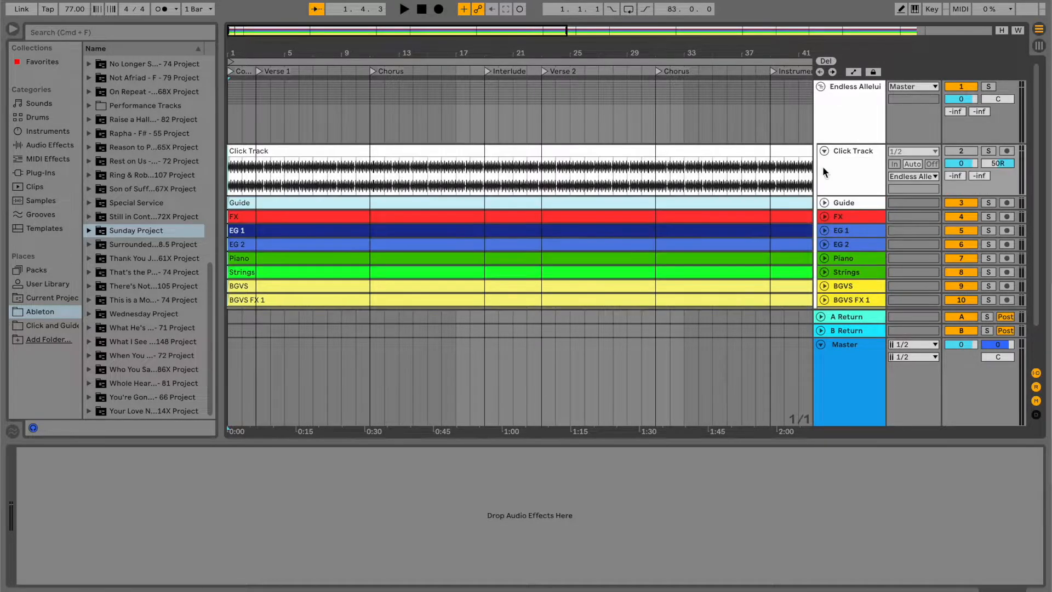
{"action": "left_click", "coordinate": [824, 204]}
{"action": "left_click", "coordinate": [824, 203]}
{"action": "left_click", "coordinate": [823, 150]}
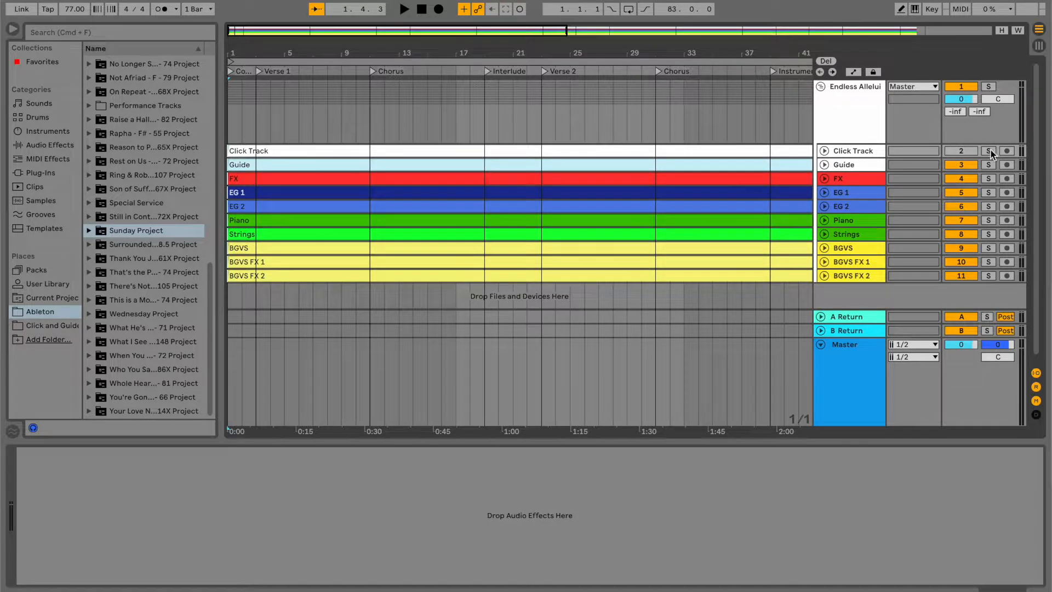
Turn on the metronome while keeping the Click Track muted
{"action": "left_click", "coordinate": [959, 152]}
{"action": "left_click", "coordinate": [161, 9]}
Mute the EG 1, Piano and BGVS tracks
{"action": "scroll", "coordinate": [459, 357], "scroll_direction": "right", "scroll_amount": 15}
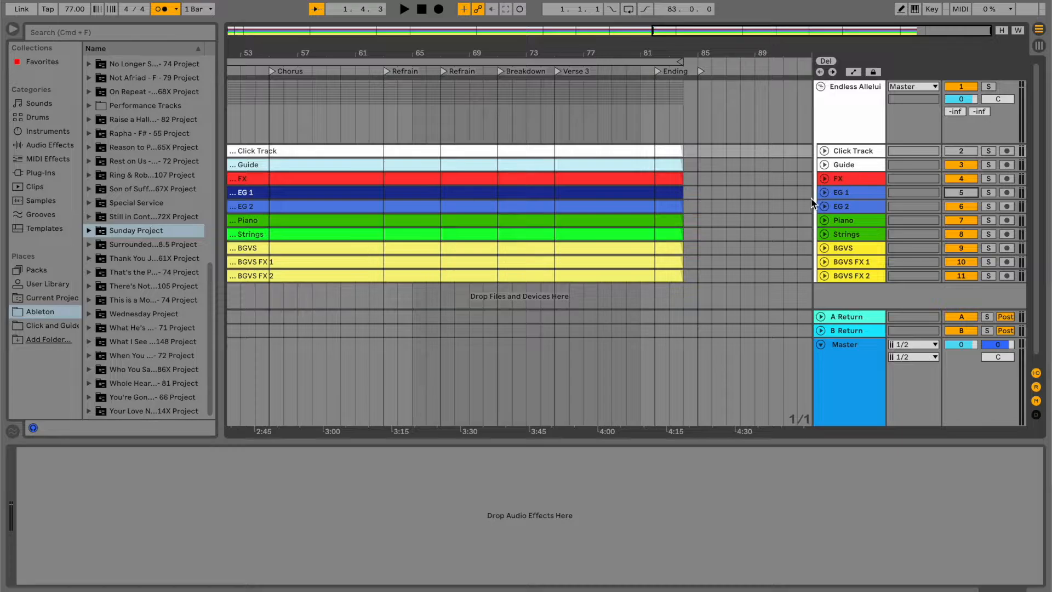
{"action": "left_click", "coordinate": [961, 195]}
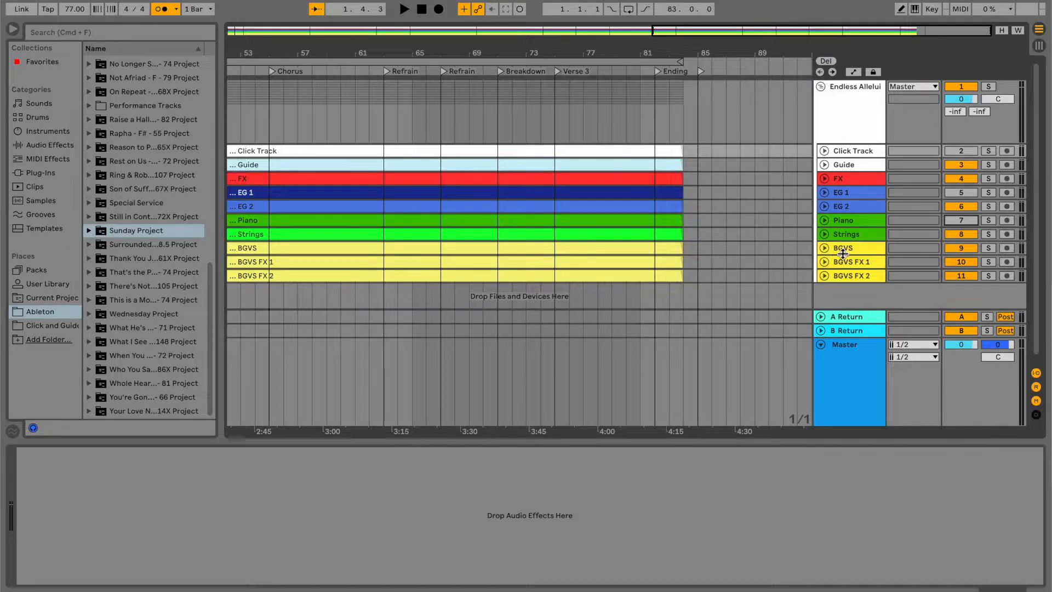
{"action": "left_click", "coordinate": [952, 248]}
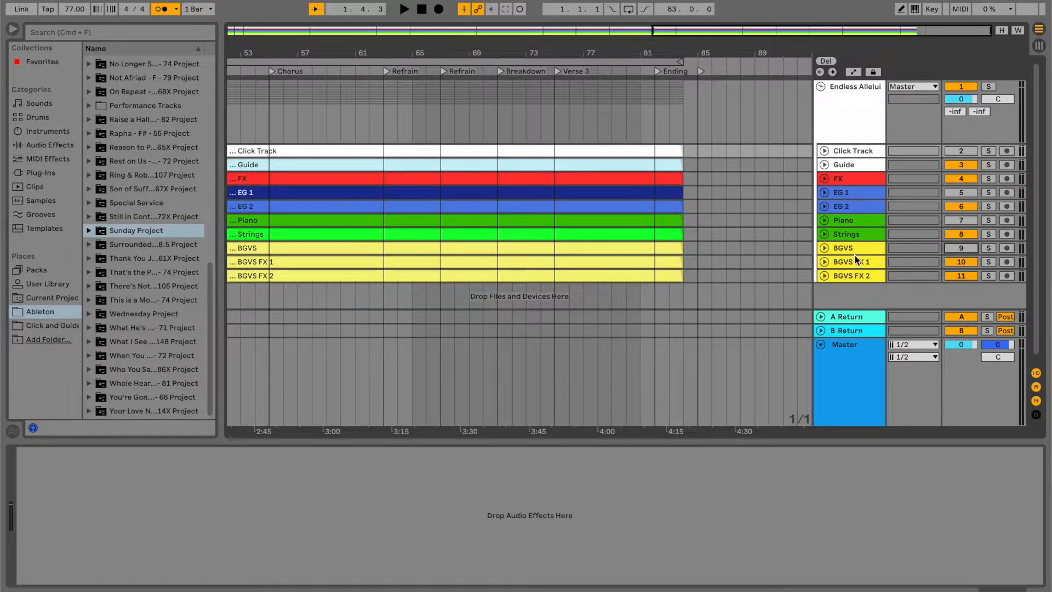
Expand BGVS FX 1 and BGVS FX 2 and set the volume of both tracks to -6 dB
{"action": "left_click", "coordinate": [823, 262]}
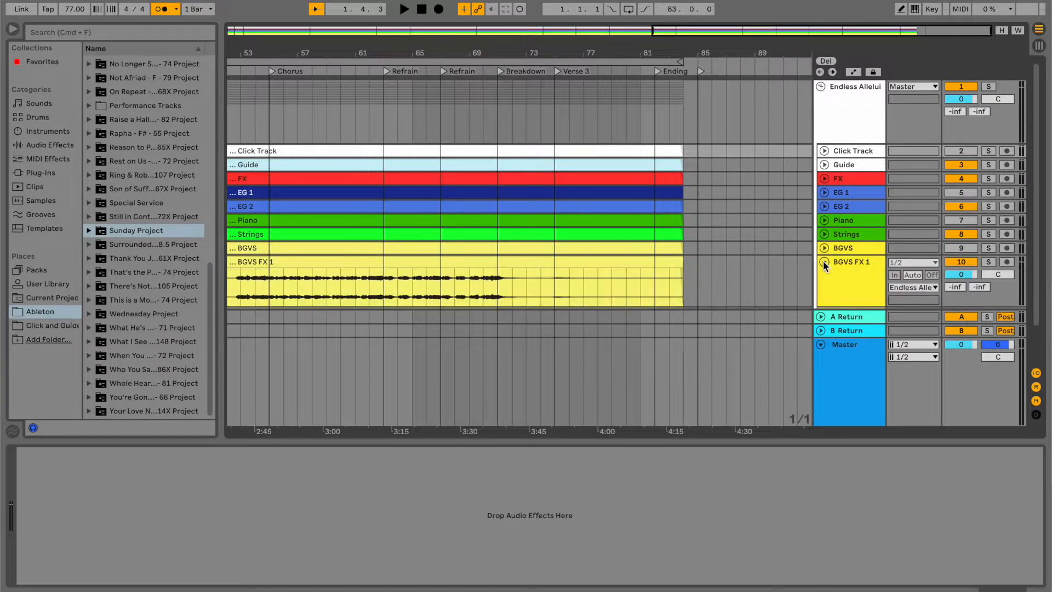
{"action": "scroll", "coordinate": [823, 261], "scroll_direction": "down", "scroll_amount": 3}
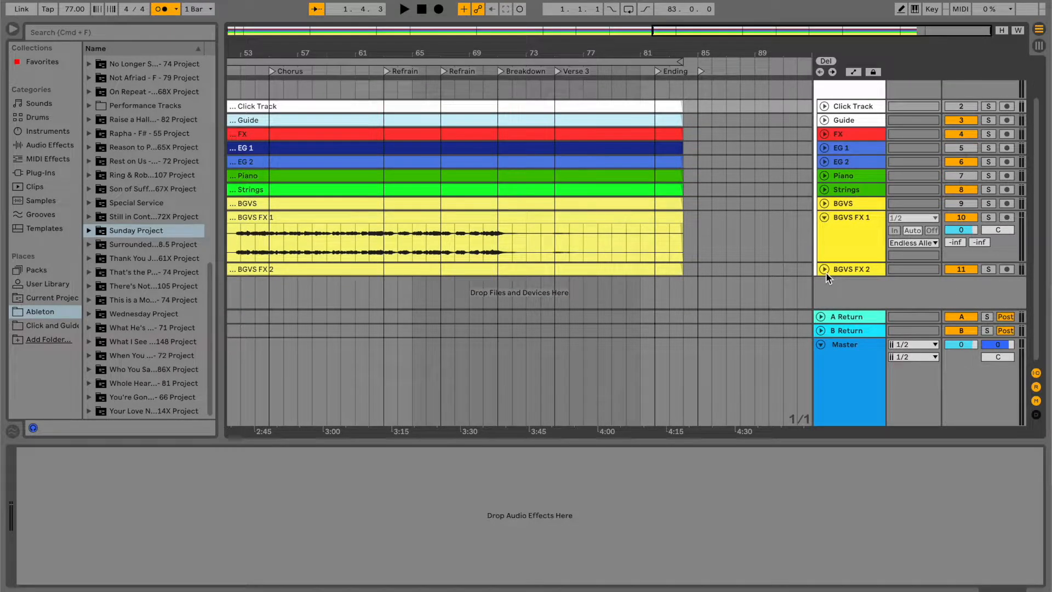
{"action": "left_click", "coordinate": [824, 269]}
{"action": "scroll", "coordinate": [826, 271], "scroll_direction": "down", "scroll_amount": 2}
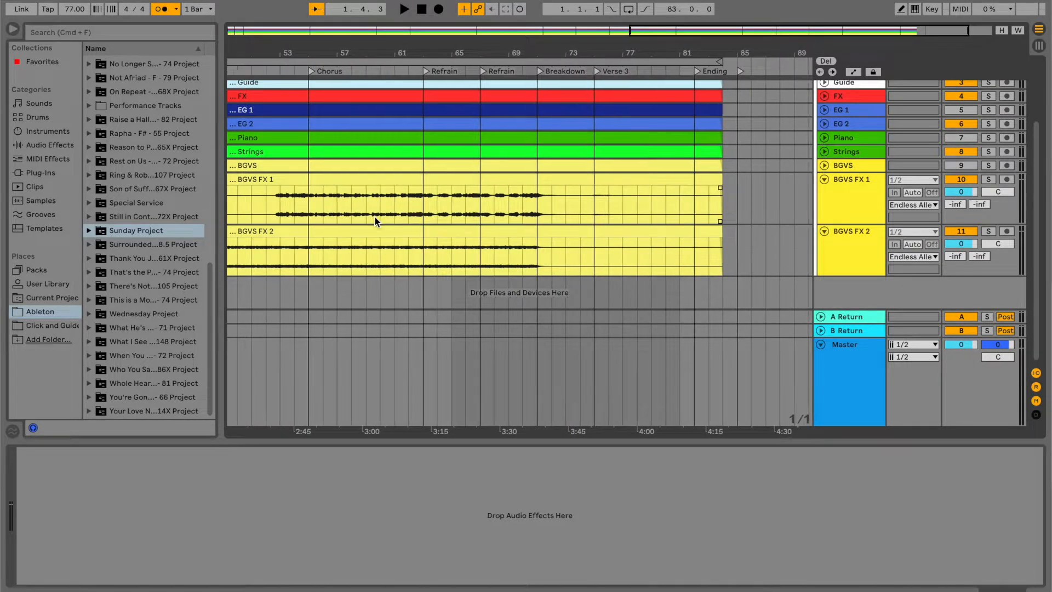
{"action": "left_click", "coordinate": [958, 194]}
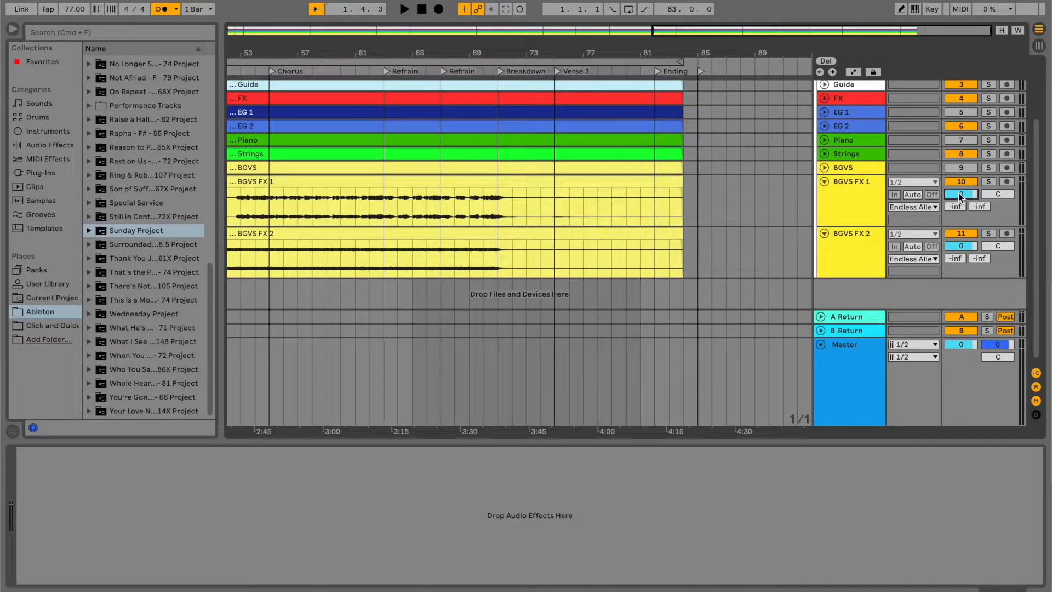
{"action": "type", "text": "-6."}
{"action": "left_click", "coordinate": [962, 247]}
{"action": "type", "text": "-6"}
{"action": "key", "text": "Return"}
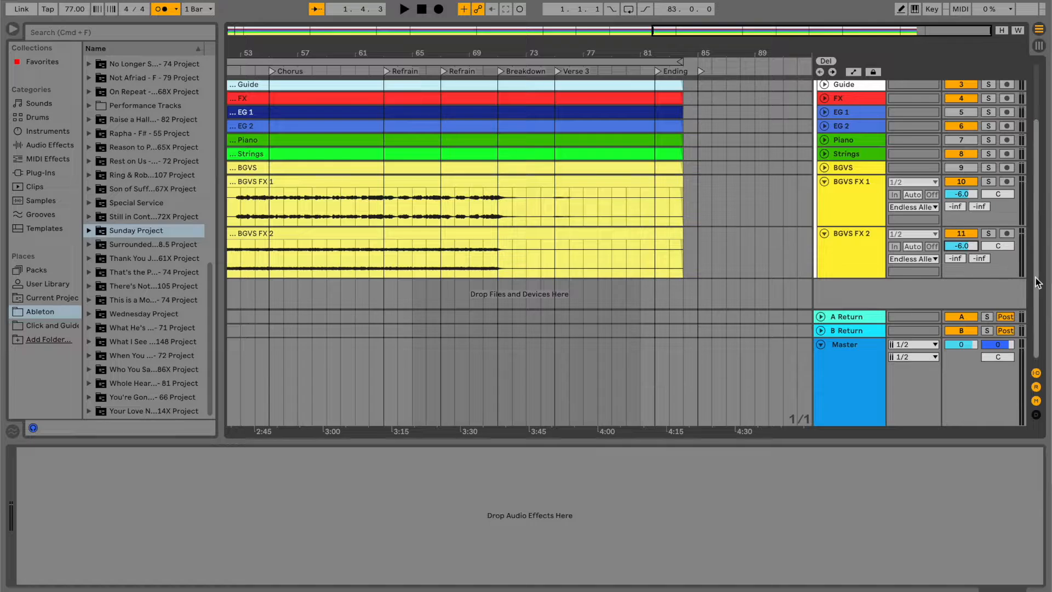
Nudge the BGVS FX 1 volume to -6.2 dB and set it back to -6 dB
{"action": "mouse_move", "coordinate": [968, 193]}
{"action": "left_mouse_down"}
{"action": "mouse_move", "coordinate": [967, 178]}
{"action": "mouse_move", "coordinate": [968, 194]}
{"action": "left_mouse_up"}
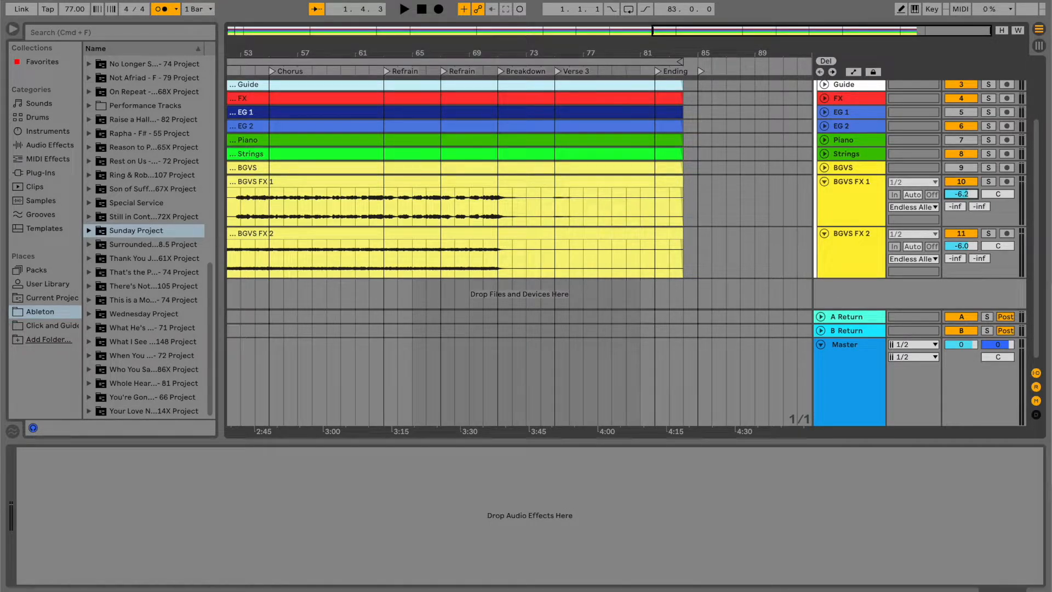
{"action": "type", "text": "-6"}
{"action": "key", "text": "Return"}
Collapse the BGVS FX 1 and BGVS FX 2 tracks
{"action": "left_click", "coordinate": [823, 181]}
{"action": "left_click", "coordinate": [824, 195]}
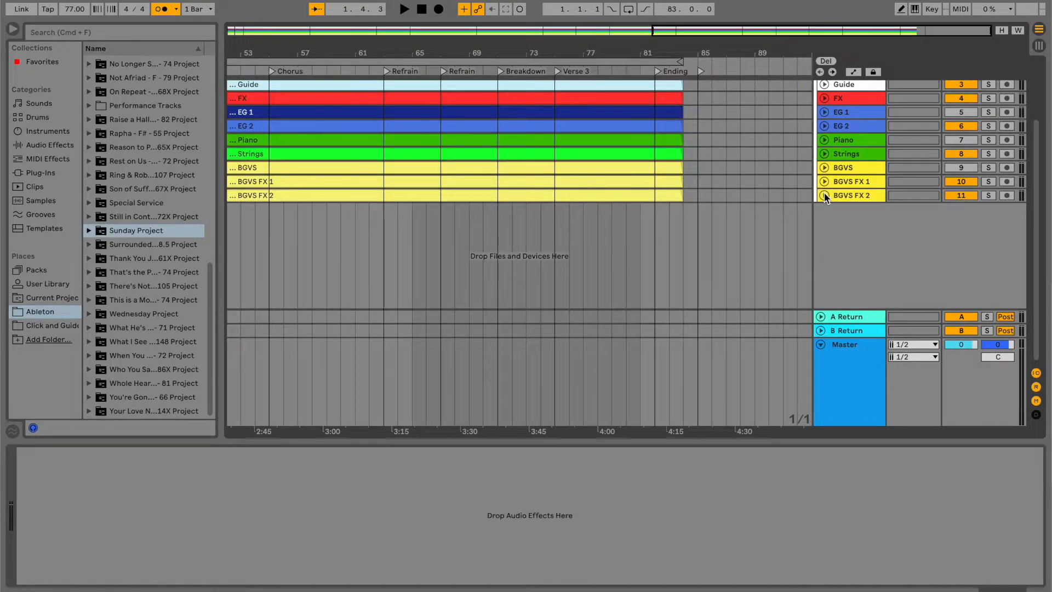
{"action": "scroll", "coordinate": [899, 222], "scroll_direction": "up", "scroll_amount": 3}
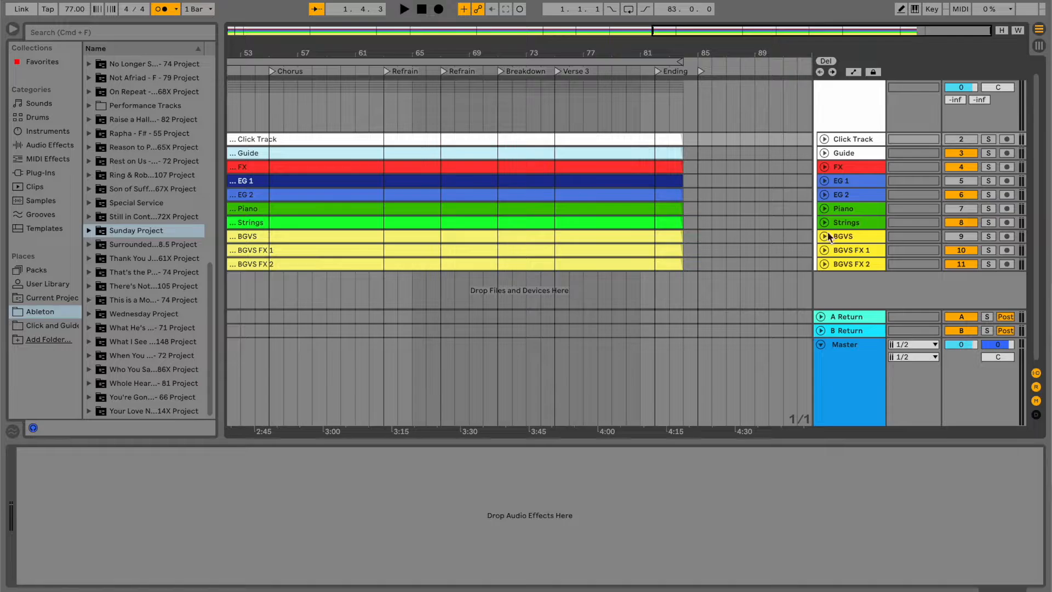
Route the Master track's cue output to mono channel 2
{"action": "left_click", "coordinate": [912, 345]}
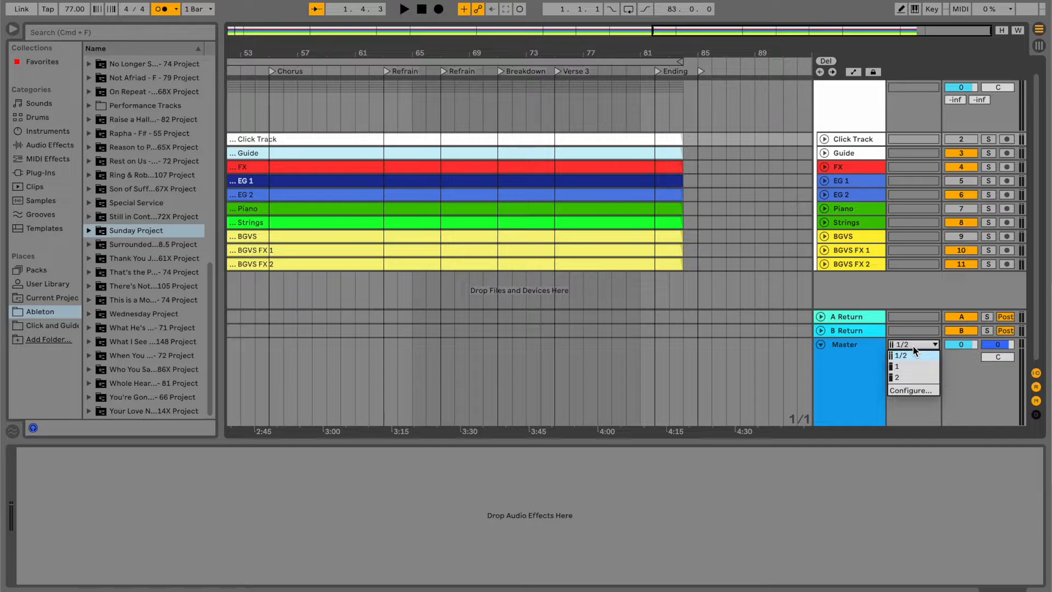
{"action": "left_click", "coordinate": [906, 377]}
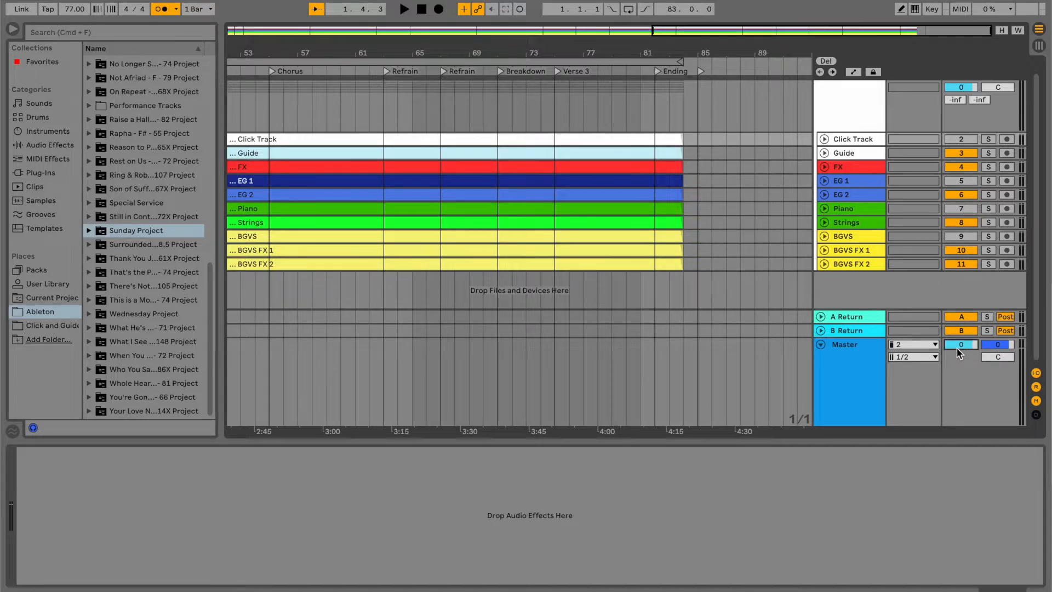
Try a Master volume of 5 dB and reset it to 0
{"action": "type", "text": "-5"}
{"action": "key", "text": "Return"}
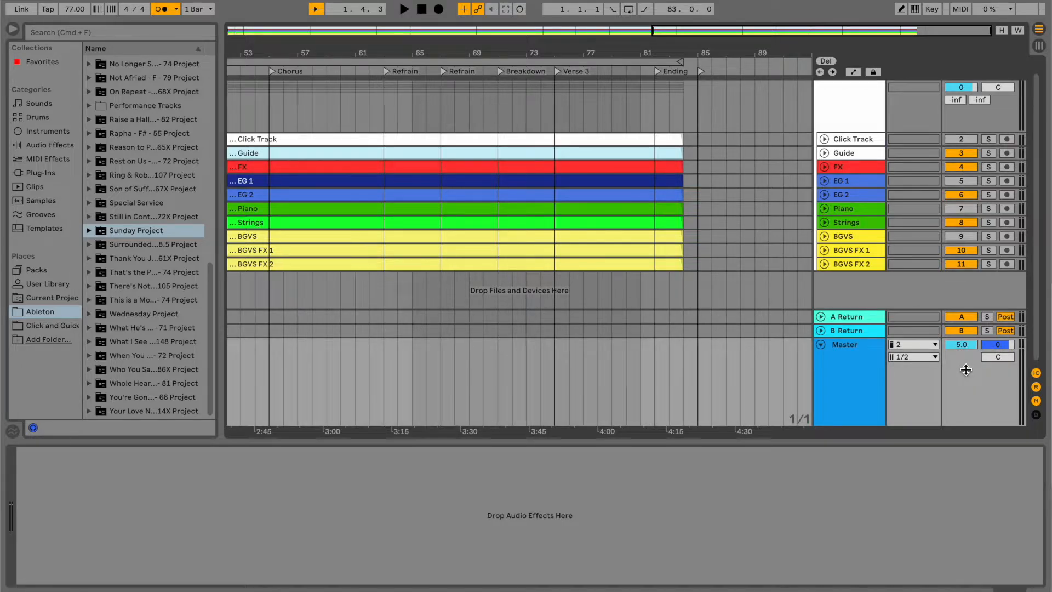
{"action": "type", "text": "0"}
{"action": "key", "text": "Return"}
{"action": "key", "text": "Return"}
Try a cue volume of 3 dB on the Master track and reset it to 0
{"action": "left_click", "coordinate": [996, 344]}
{"action": "type", "text": "3"}
{"action": "key", "text": "Return"}
{"action": "left_click", "coordinate": [1002, 346]}
{"action": "type", "text": "0"}
{"action": "key", "text": "Return"}
Hide the device view to give the arrangement more room
{"action": "scroll", "coordinate": [656, 239], "scroll_direction": "left", "scroll_amount": 15}
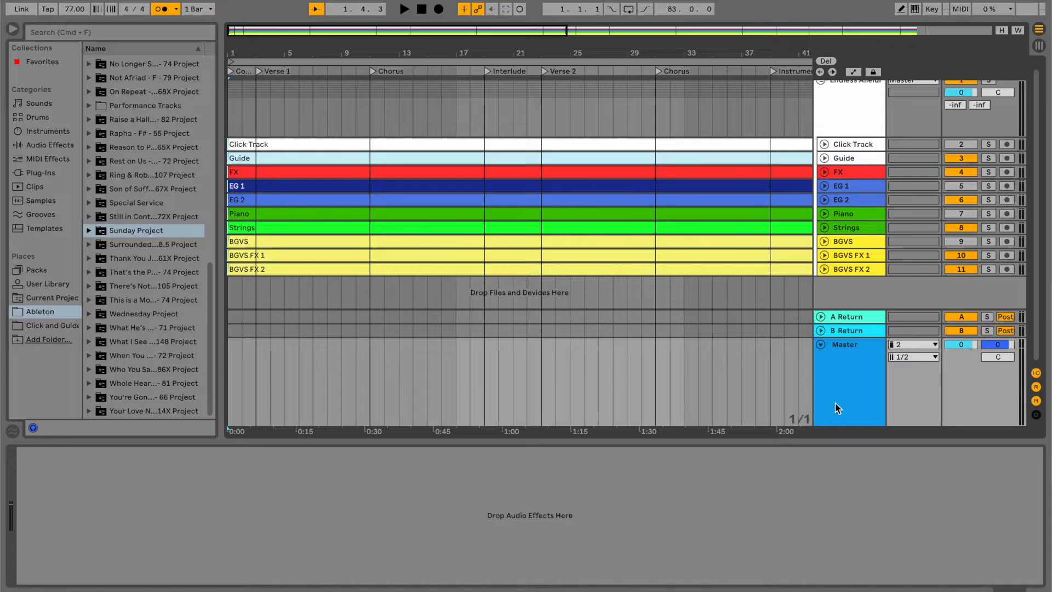
{"action": "left_click", "coordinate": [1037, 589]}
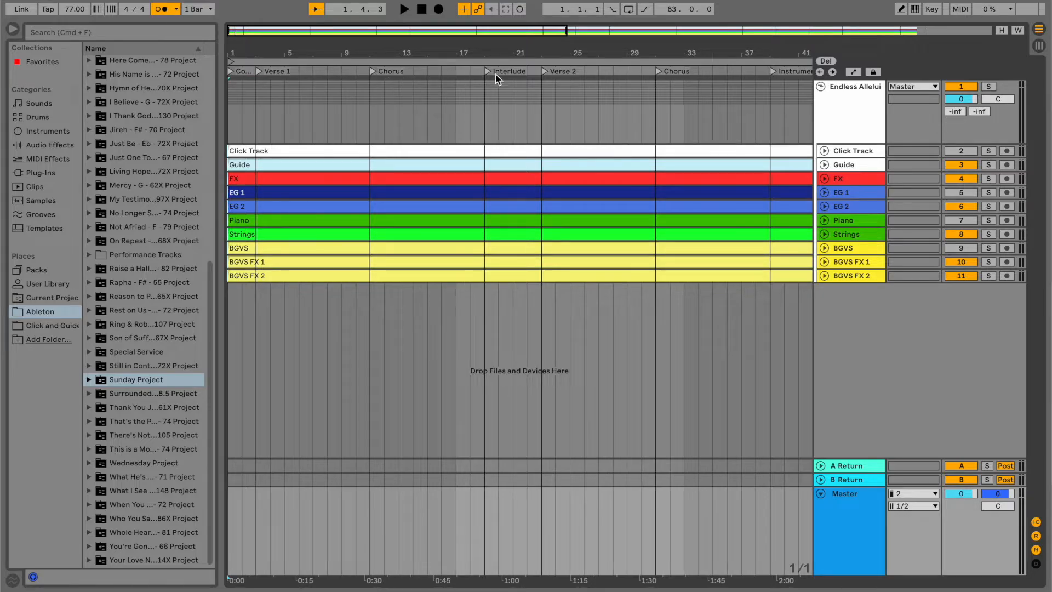
Examine the song section markers along the arrangement from Interlude through Ending
{"action": "scroll", "coordinate": [563, 82], "scroll_direction": "right", "scroll_amount": 5}
{"action": "scroll", "coordinate": [565, 85], "scroll_direction": "right", "scroll_amount": 2}
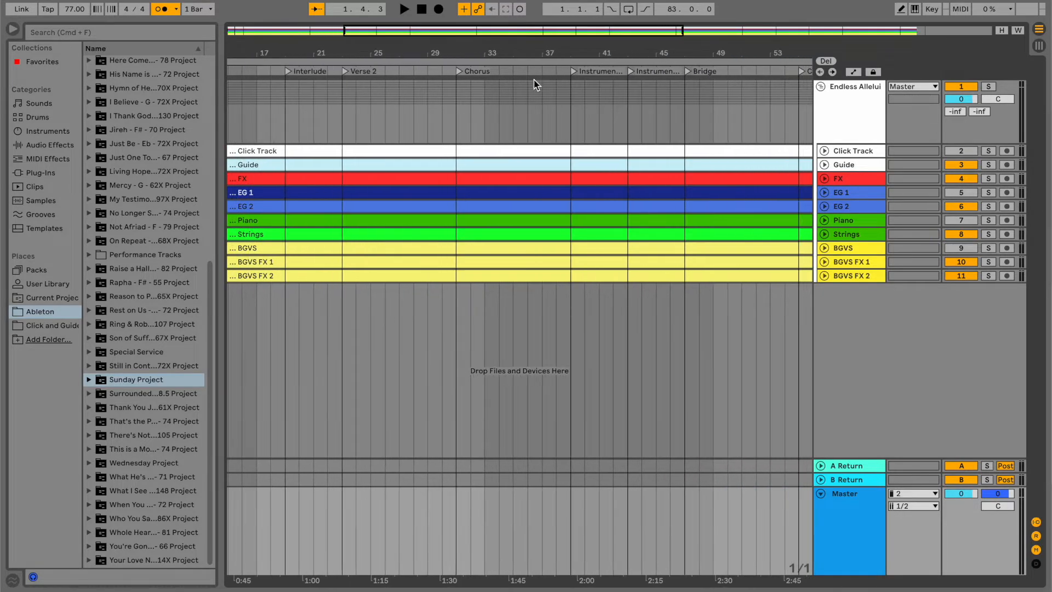
{"action": "scroll", "coordinate": [652, 127], "scroll_direction": "right", "scroll_amount": 10}
{"action": "scroll", "coordinate": [649, 127], "scroll_direction": "right", "scroll_amount": 3}
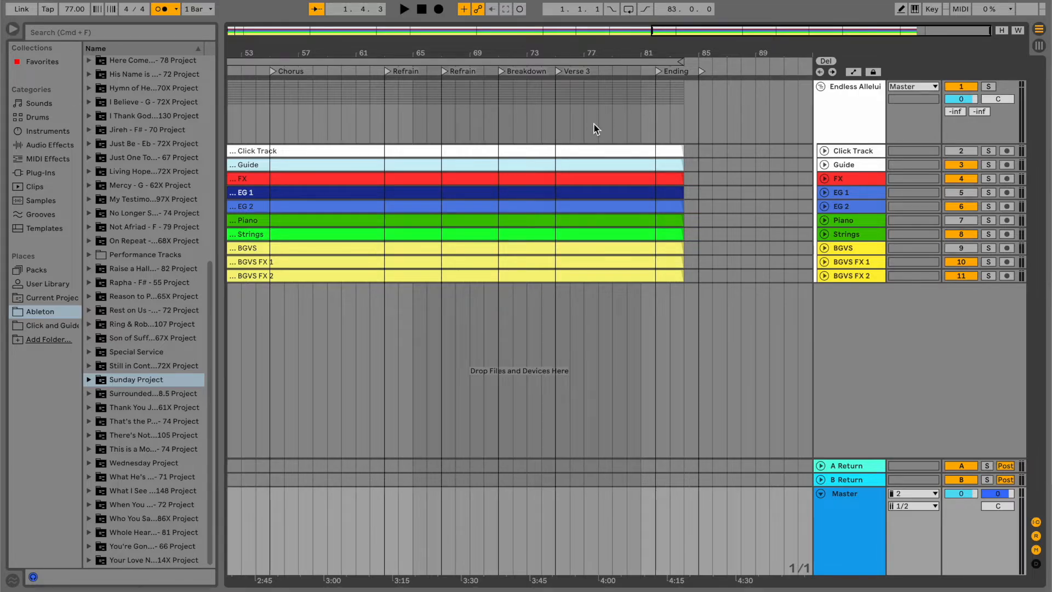
{"action": "scroll", "coordinate": [594, 126], "scroll_direction": "left", "scroll_amount": 5}
{"action": "scroll", "coordinate": [593, 124], "scroll_direction": "left", "scroll_amount": 4}
{"action": "scroll", "coordinate": [496, 109], "scroll_direction": "left", "scroll_amount": 6}
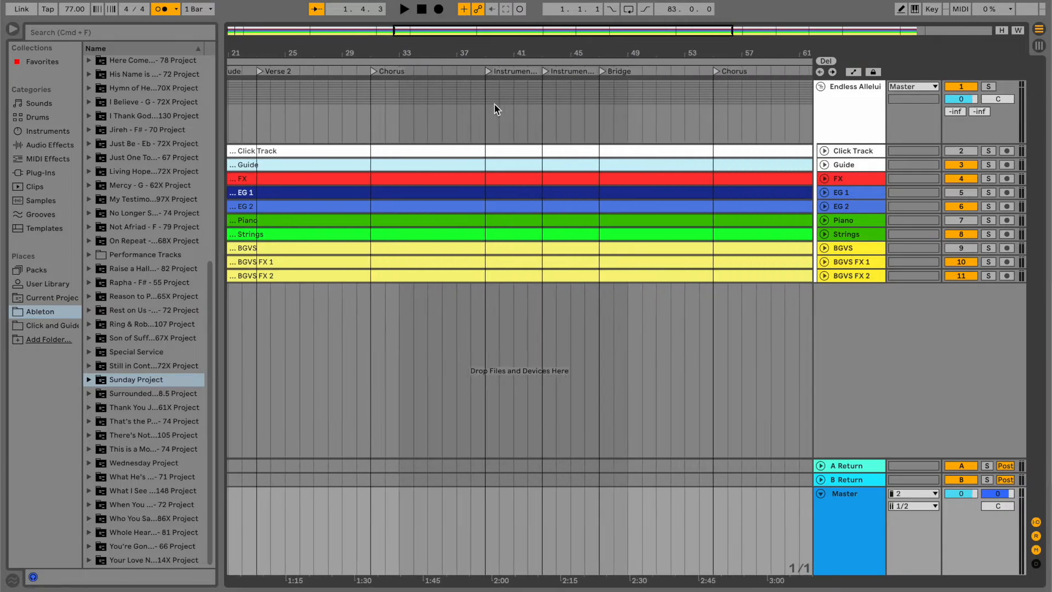
{"action": "scroll", "coordinate": [496, 109], "scroll_direction": "right", "scroll_amount": 4}
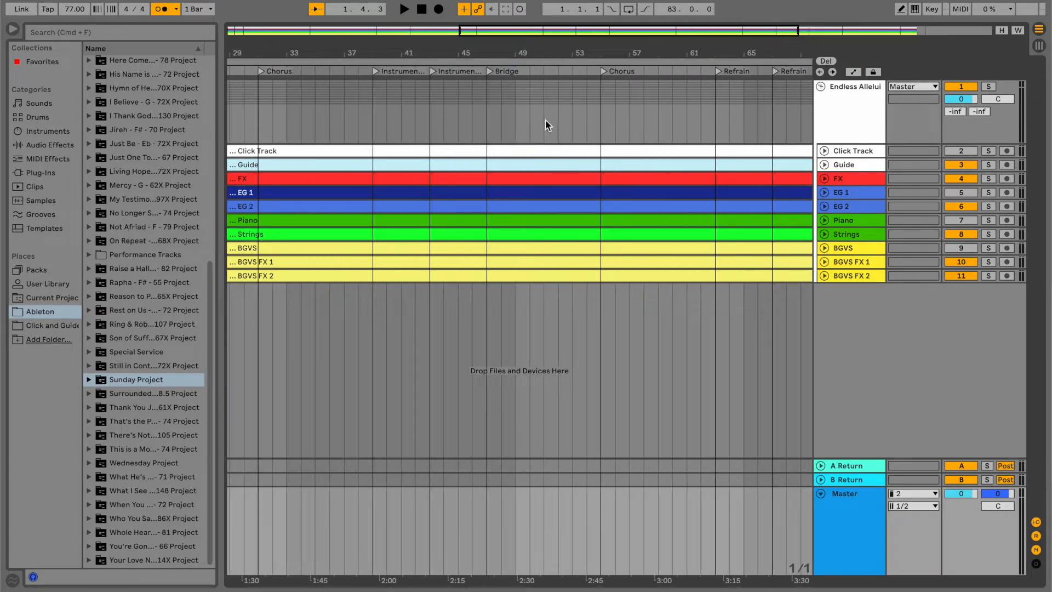
{"action": "scroll", "coordinate": [546, 125], "scroll_direction": "right", "scroll_amount": 6}
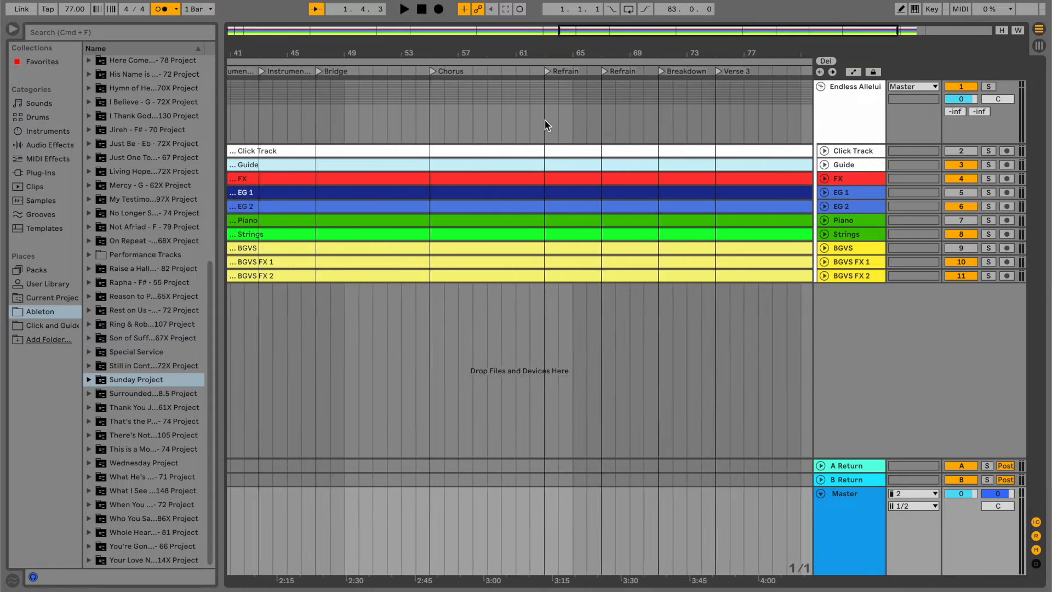
Set the loop from the Bridge locator to the next locator
{"action": "scroll", "coordinate": [545, 125], "scroll_direction": "left", "scroll_amount": 4}
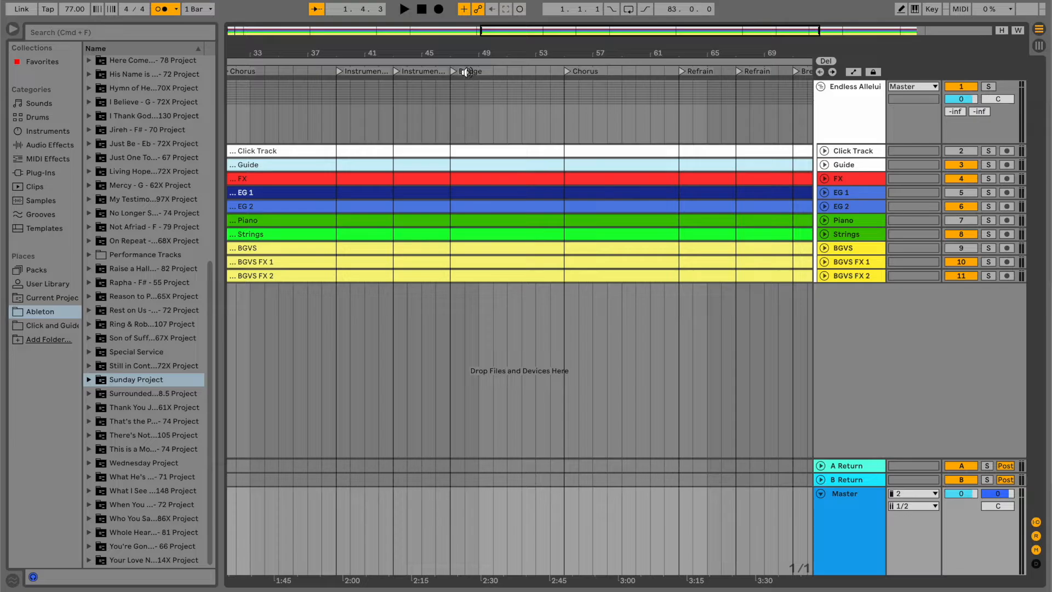
{"action": "right_click", "coordinate": [454, 77]}
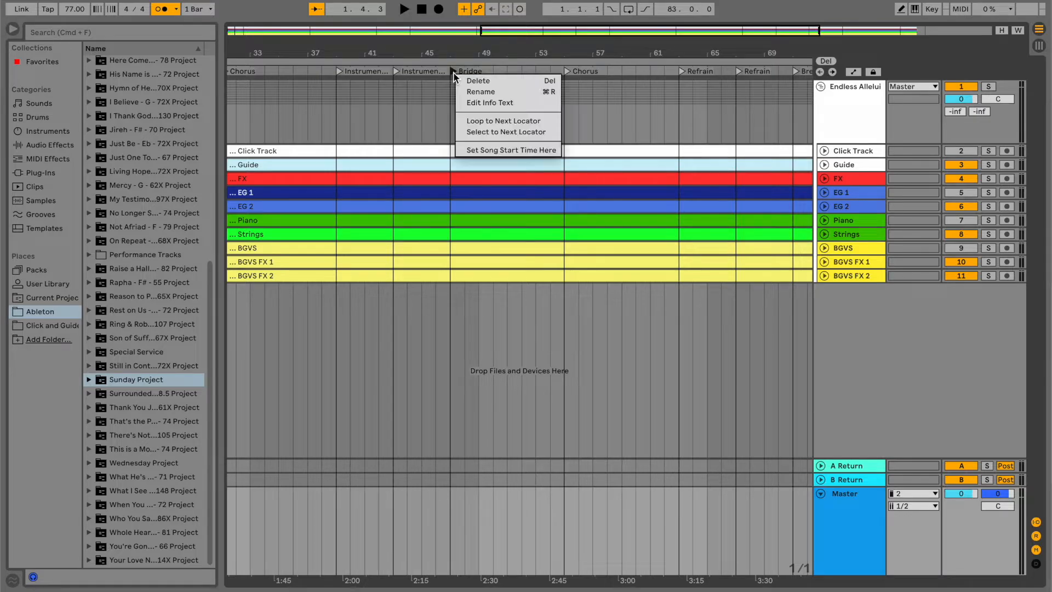
{"action": "left_click", "coordinate": [497, 121]}
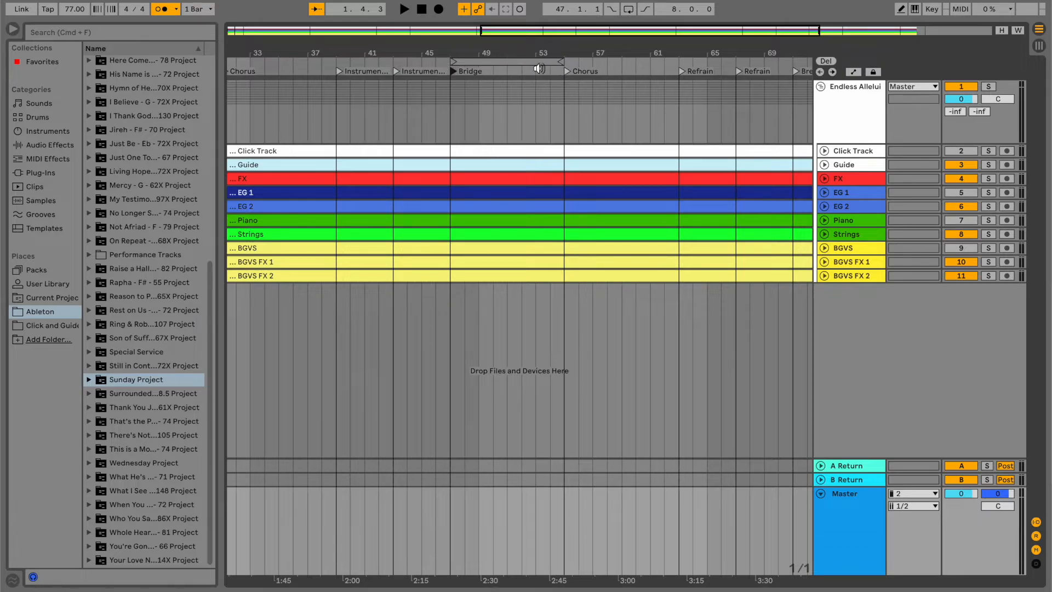
Select the looped Bridge section and duplicate its time across all tracks
{"action": "left_click", "coordinate": [490, 64]}
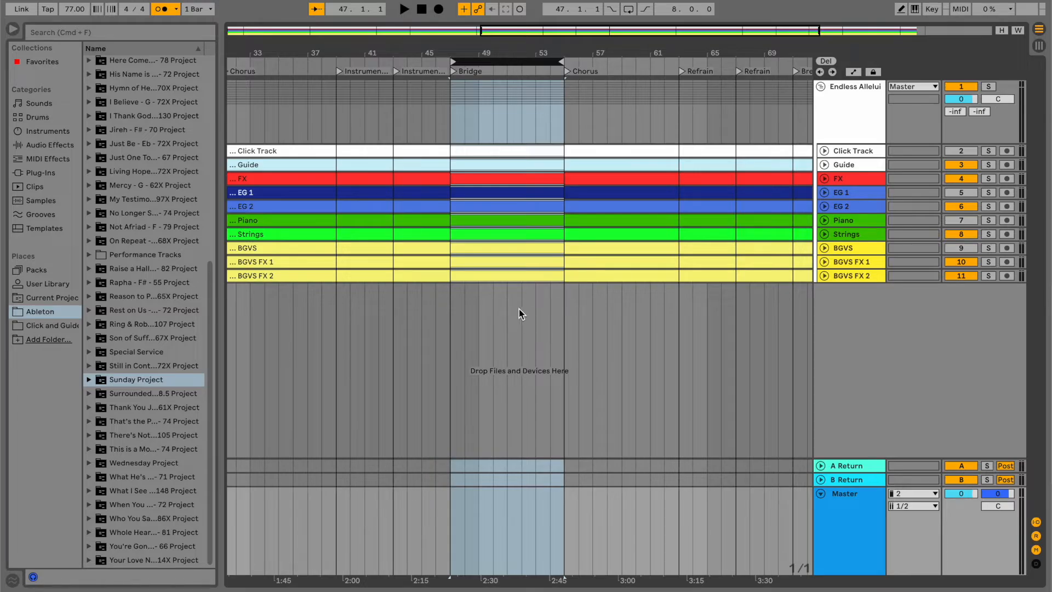
{"action": "right_click", "coordinate": [494, 64]}
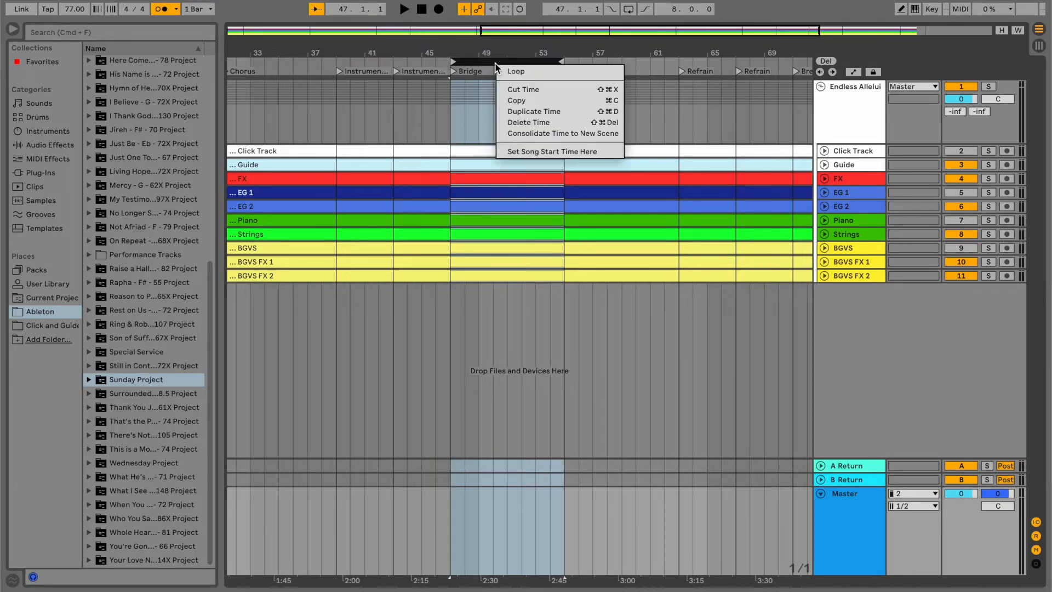
{"action": "left_click", "coordinate": [519, 112]}
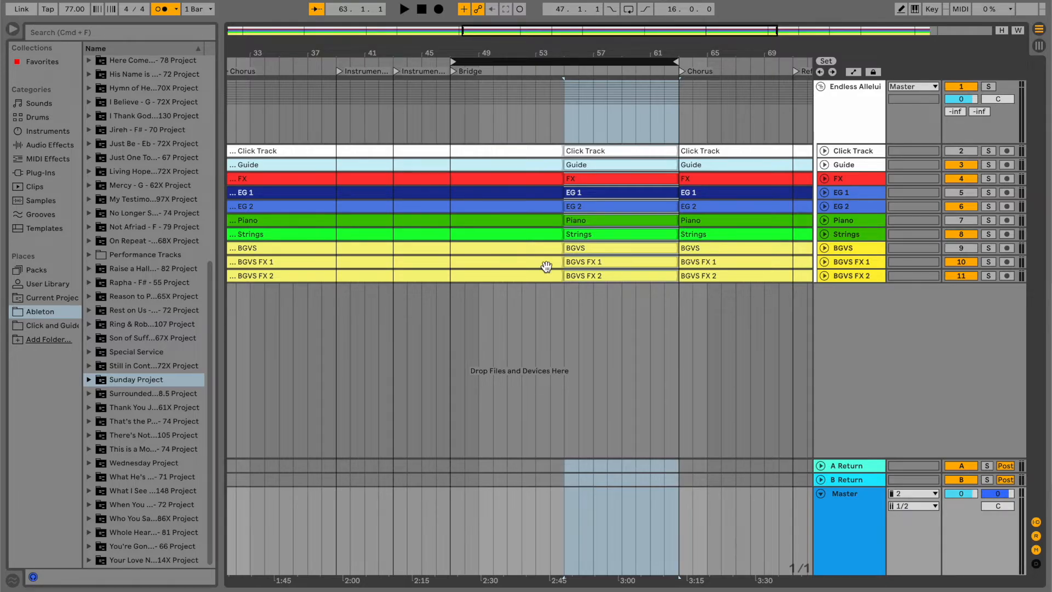
Remove the duplicated Bridge section from the arrangement
{"action": "key", "text": "ctrl+shift+Delete"}
{"action": "left_click", "coordinate": [596, 271]}
{"action": "scroll", "coordinate": [595, 271], "scroll_direction": "right", "scroll_amount": 5}
{"action": "scroll", "coordinate": [596, 271], "scroll_direction": "right", "scroll_amount": 1}
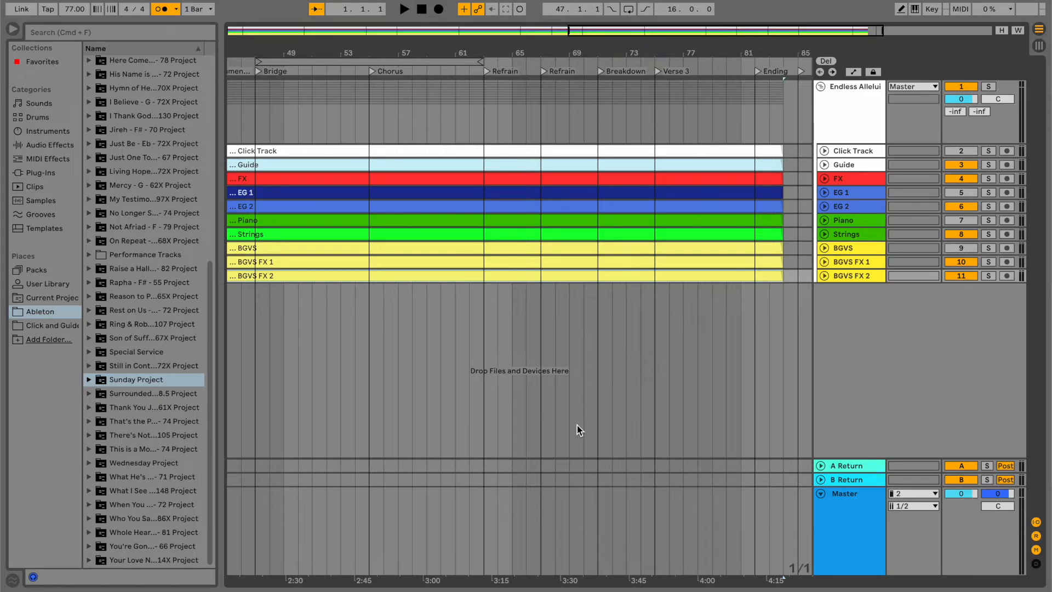
{"action": "scroll", "coordinate": [576, 425], "scroll_direction": "left", "scroll_amount": 3}
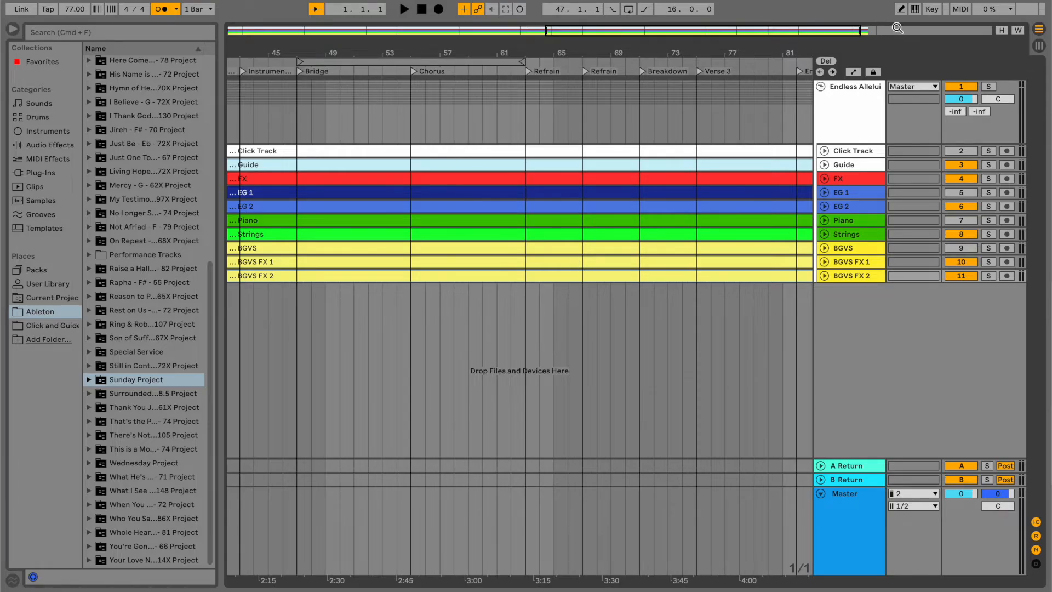
Map the computer key b to the Bridge locator and leave key mapping mode
{"action": "left_click", "coordinate": [932, 9]}
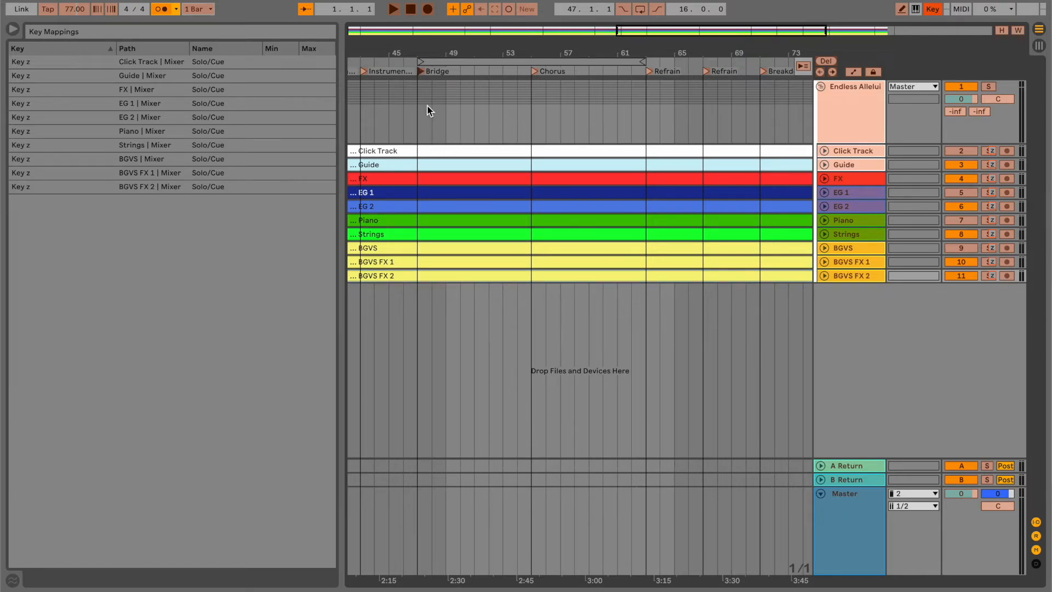
{"action": "key", "text": "b"}
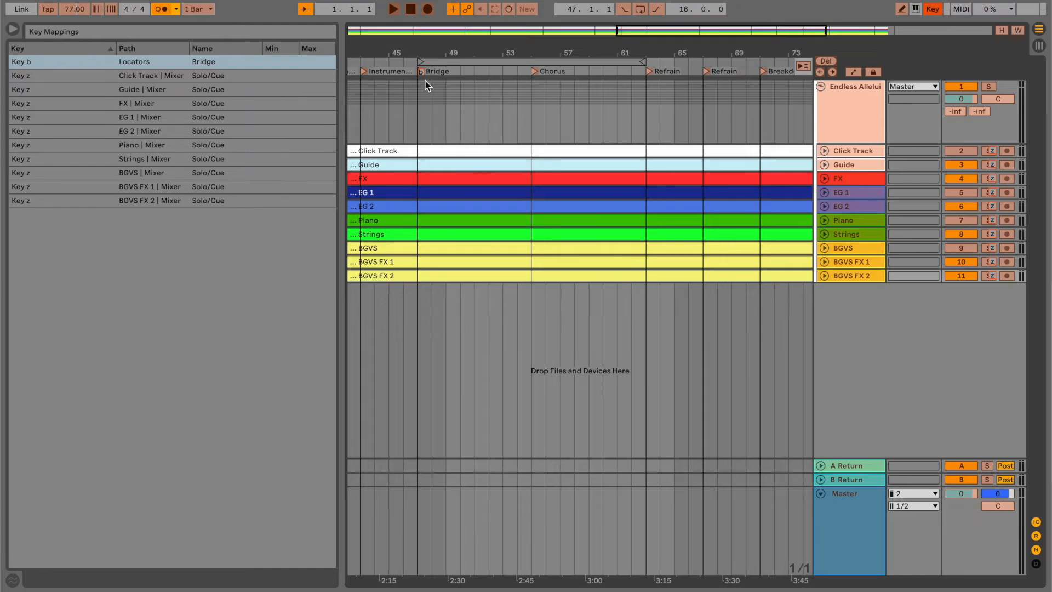
{"action": "left_click", "coordinate": [933, 9]}
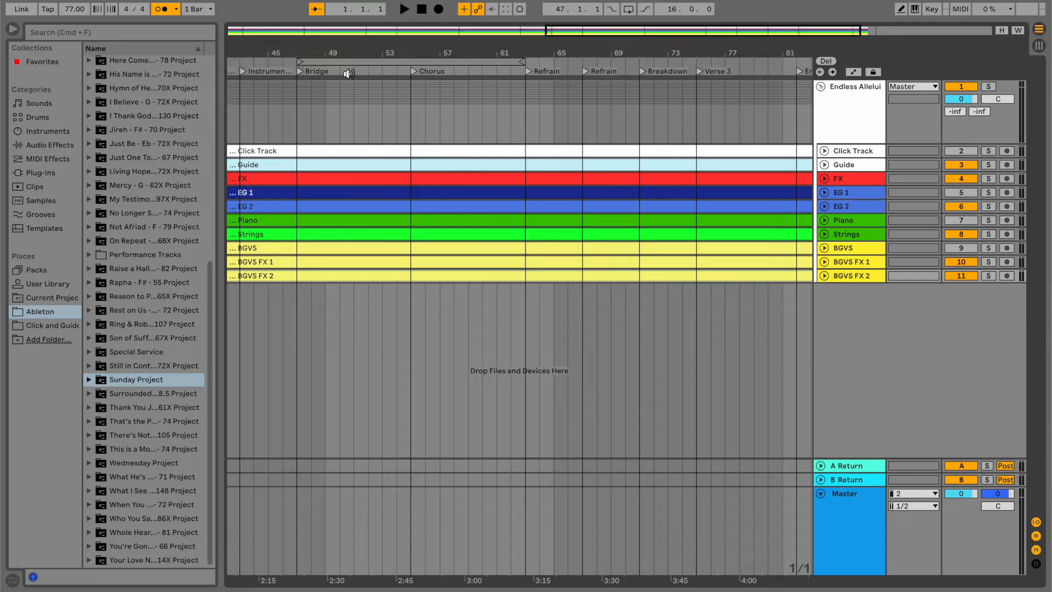
Raise the system volume and play around the Bridge and Chorus to test jumping between the locators
{"action": "key", "text": "XF86AudioRaiseVolume"}
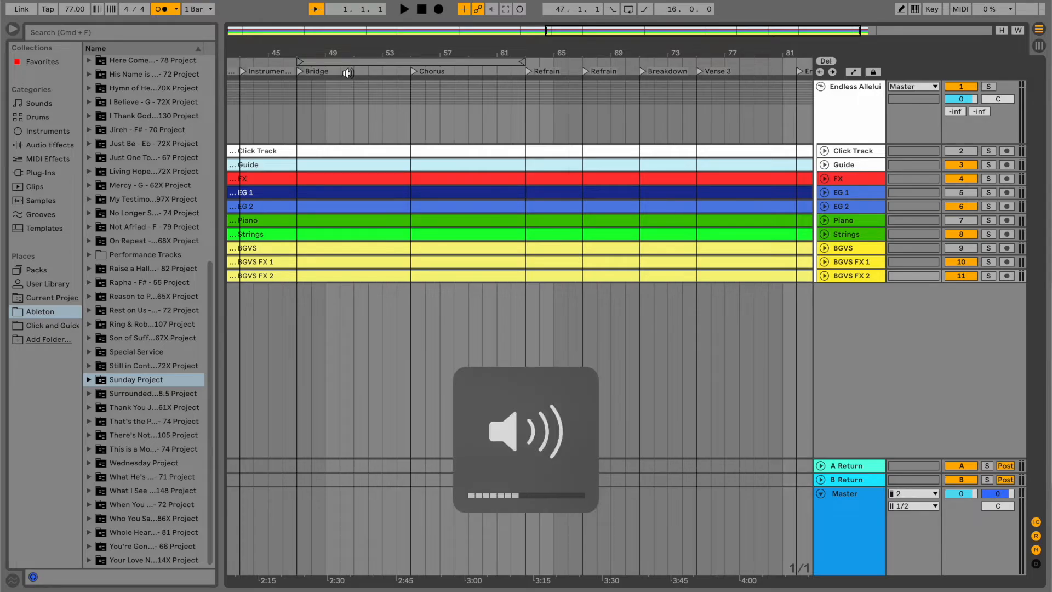
{"action": "left_click", "coordinate": [413, 71]}
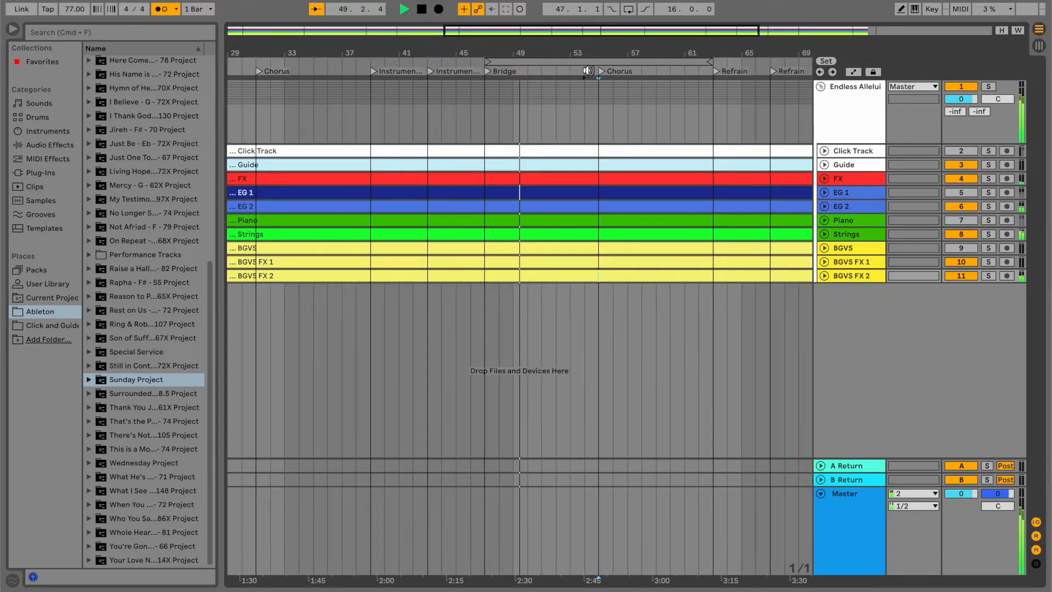
{"action": "left_click", "coordinate": [589, 73]}
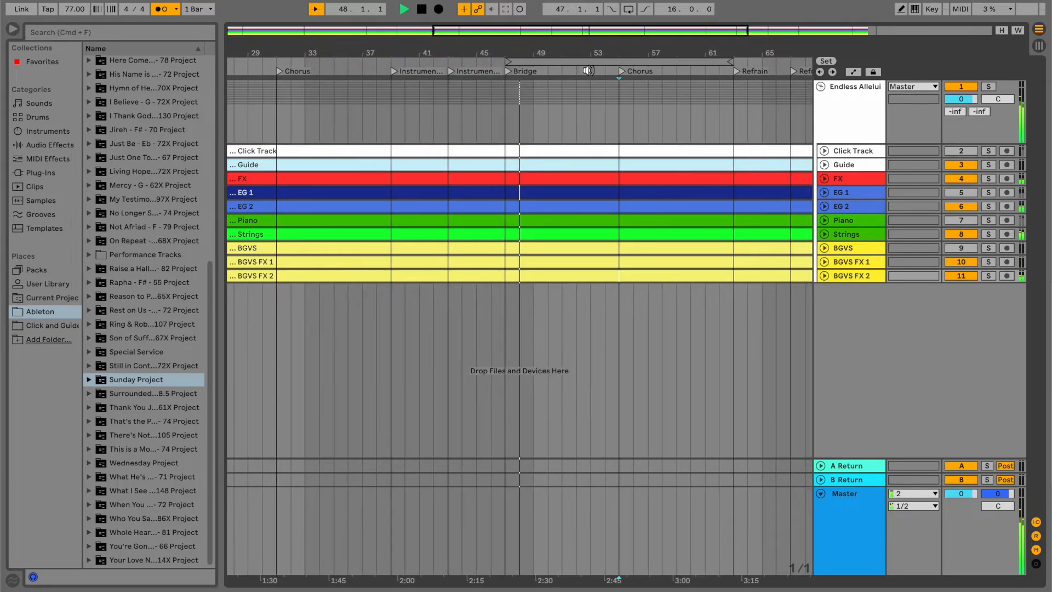
Shorten the loop to end at the Chorus locator so it spans the 8-bar Bridge
{"action": "scroll", "coordinate": [594, 166], "scroll_direction": "left", "scroll_amount": 2}
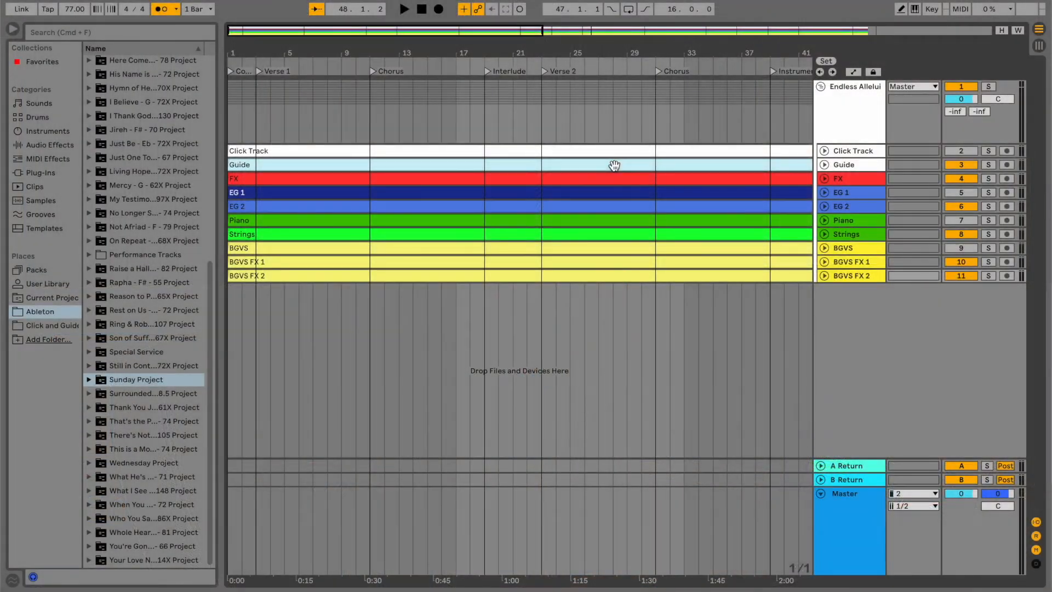
{"action": "scroll", "coordinate": [613, 166], "scroll_direction": "right", "scroll_amount": 5}
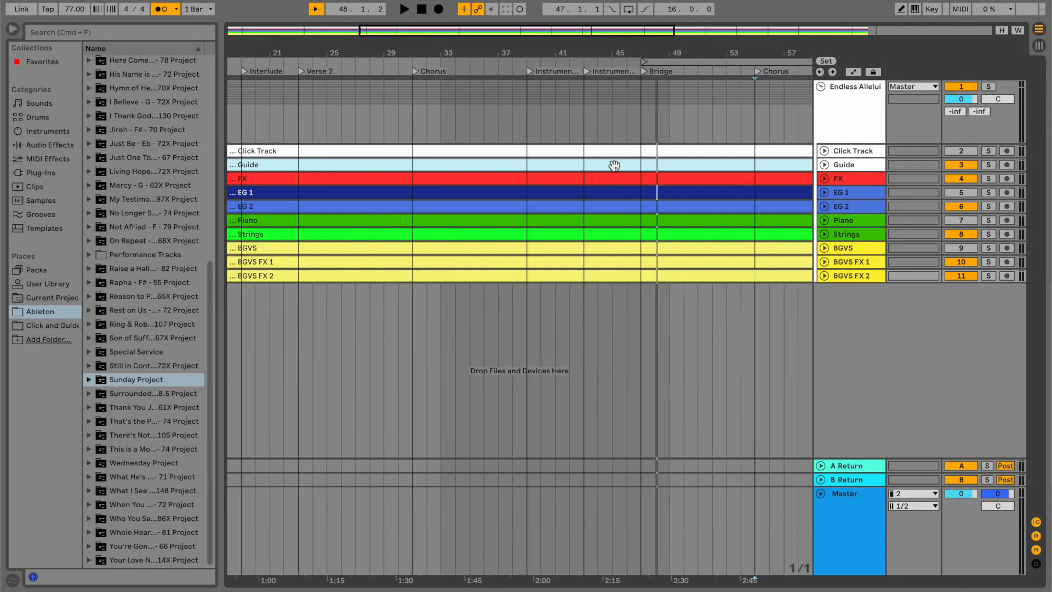
{"action": "scroll", "coordinate": [614, 167], "scroll_direction": "left", "scroll_amount": 1}
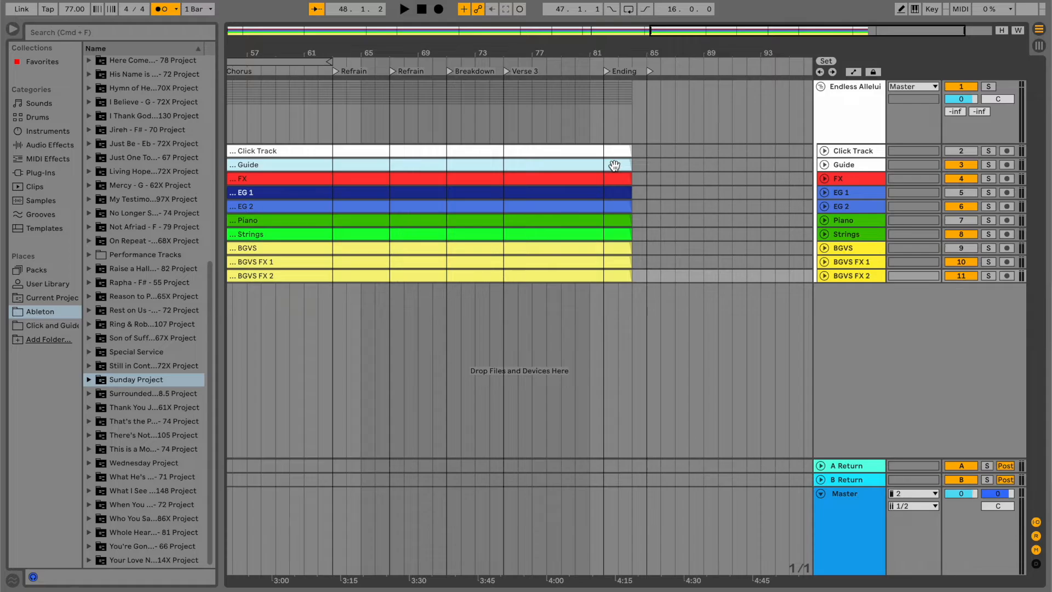
{"action": "scroll", "coordinate": [614, 166], "scroll_direction": "left", "scroll_amount": 6}
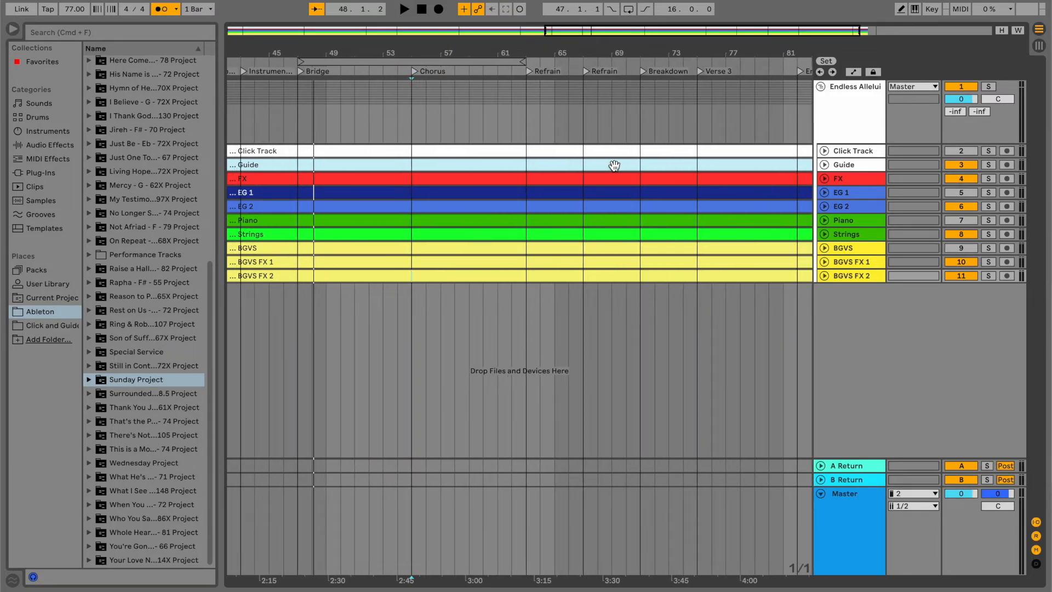
{"action": "scroll", "coordinate": [614, 165], "scroll_direction": "left", "scroll_amount": 2}
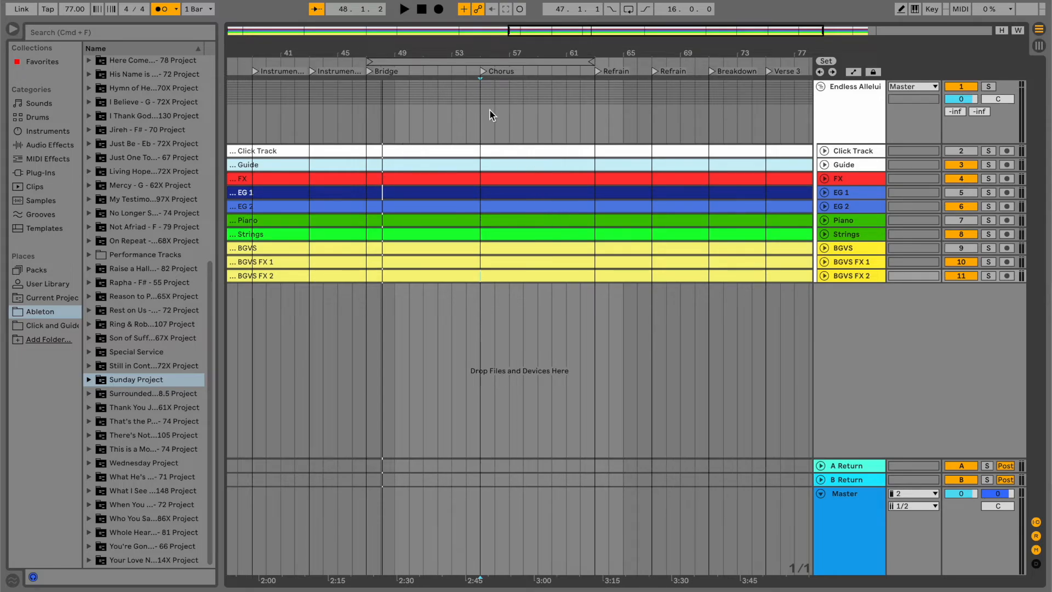
{"action": "left_click", "coordinate": [590, 62]}
{"action": "left_click_drag", "start_coordinate": [590, 62], "coordinate": [483, 59]}
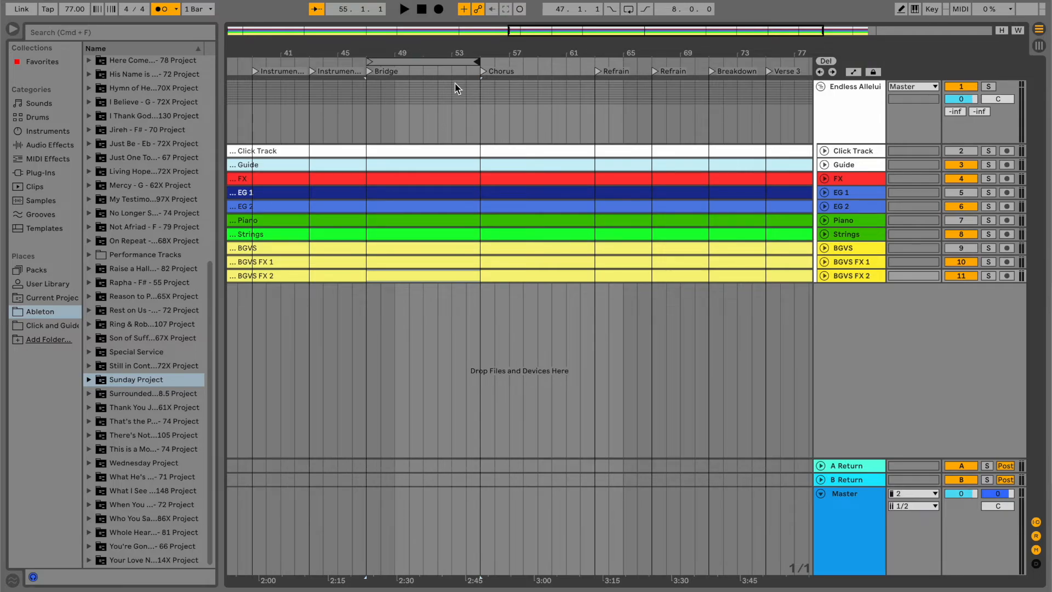
Duplicate the time of the 8-bar Bridge loop so the section repeats before the Chorus
{"action": "right_click", "coordinate": [440, 65]}
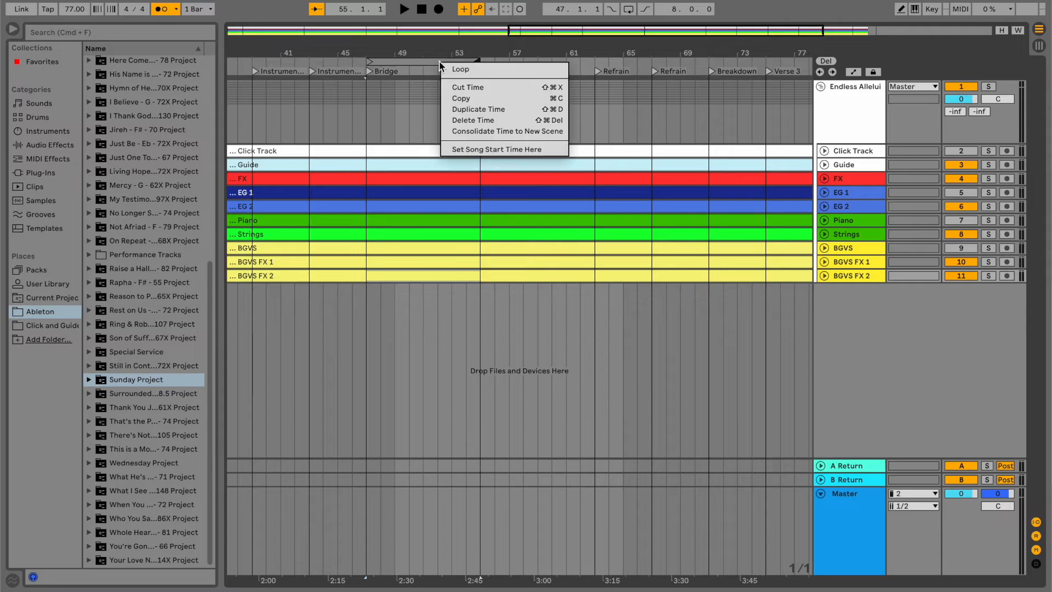
{"action": "left_click", "coordinate": [458, 109]}
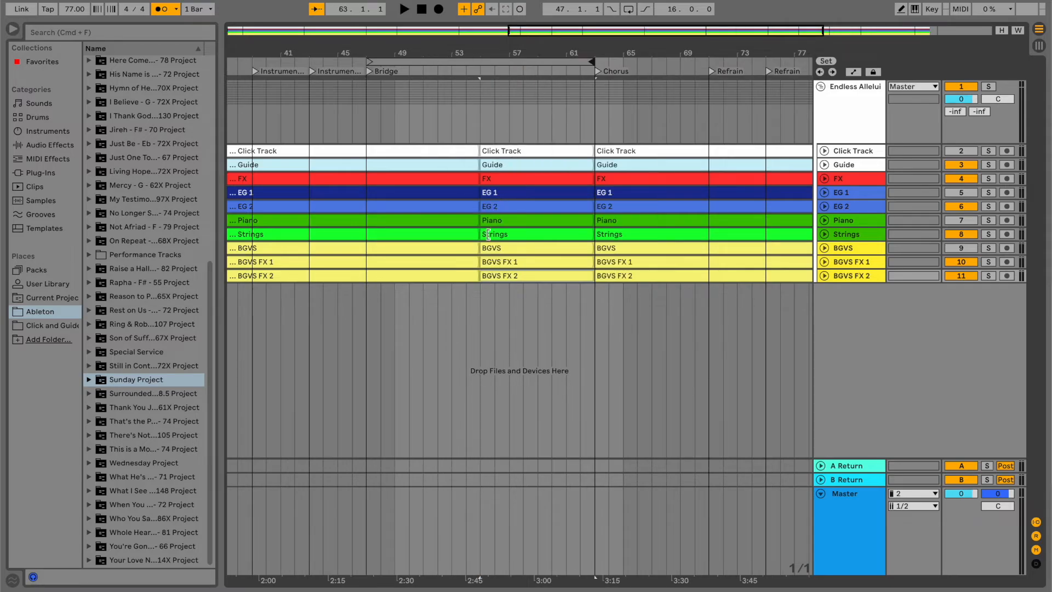
Unfold EG 1 and EG 2 to examine their clips around the bar 55 edit point, and fold them again
{"action": "scroll", "coordinate": [487, 234], "scroll_direction": "up", "scroll_amount": 5}
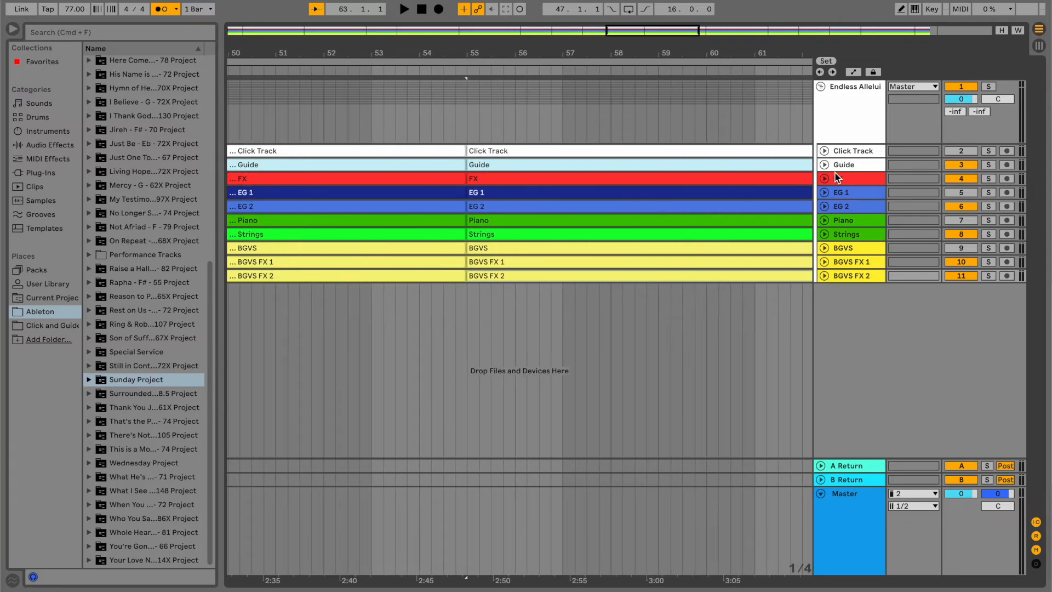
{"action": "left_click", "coordinate": [823, 190]}
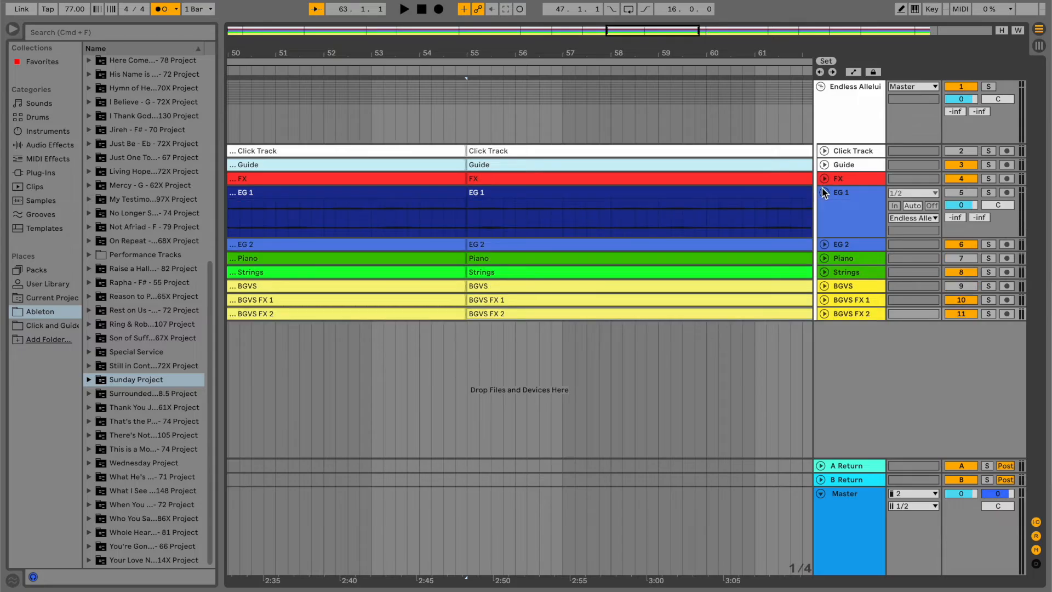
{"action": "left_click", "coordinate": [824, 245]}
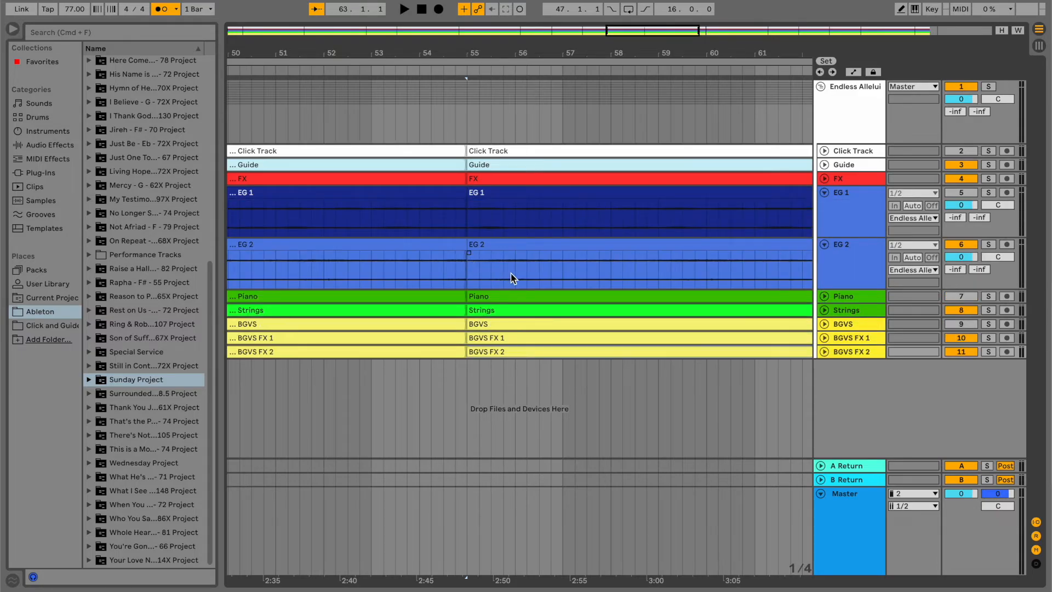
{"action": "left_click", "coordinate": [824, 246]}
{"action": "left_click", "coordinate": [823, 193]}
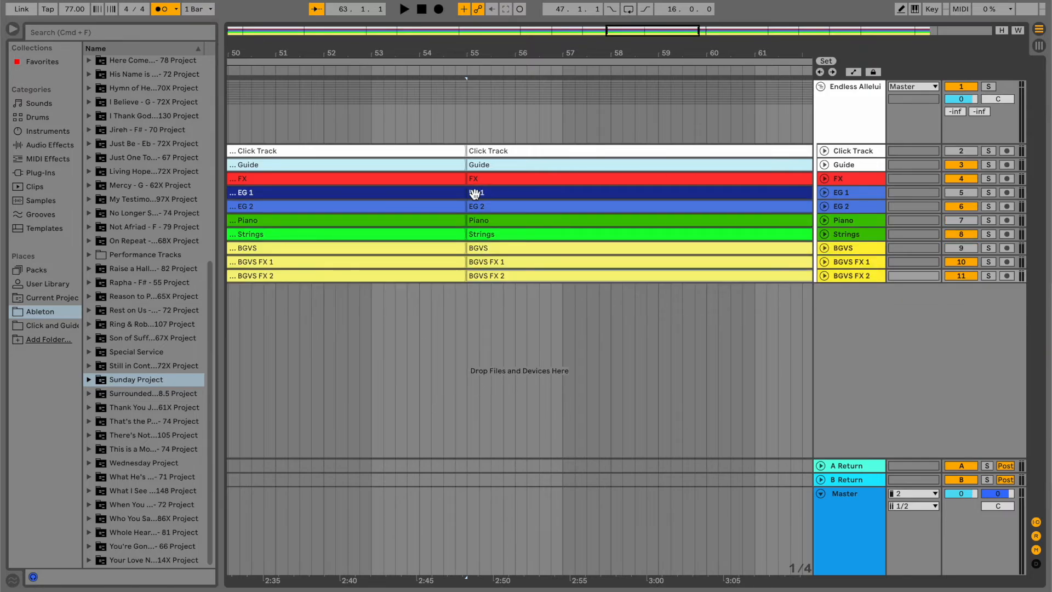
Extend the second Bridge clips back to bar 54 on the FX, EG, Piano, Strings and BGVS tracks
{"action": "left_click_drag", "start_coordinate": [472, 195], "coordinate": [422, 195]}
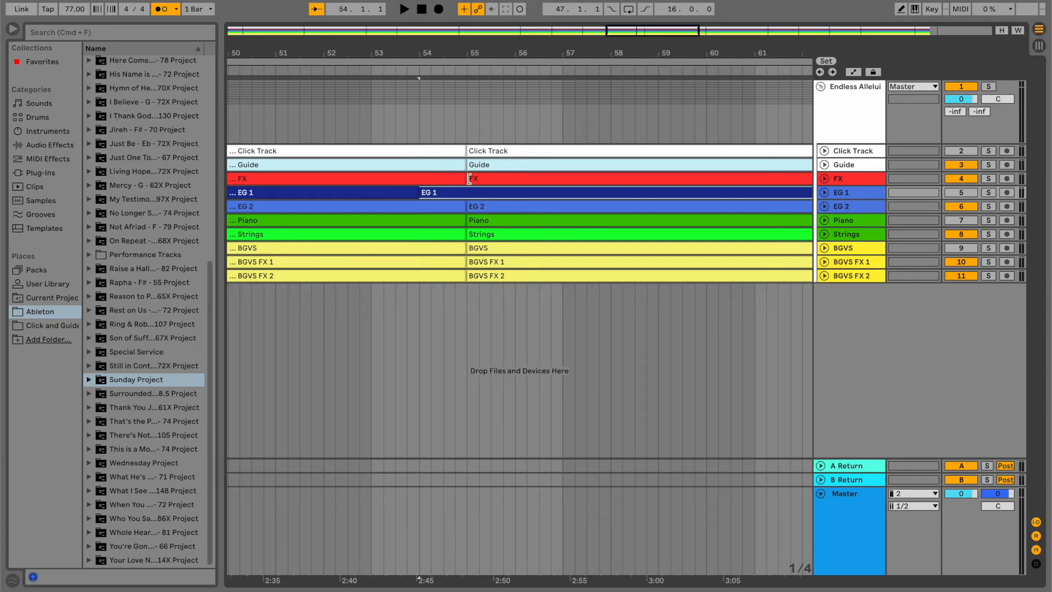
{"action": "left_click", "coordinate": [477, 207]}
{"action": "left_click", "coordinate": [475, 274], "text": "shift"}
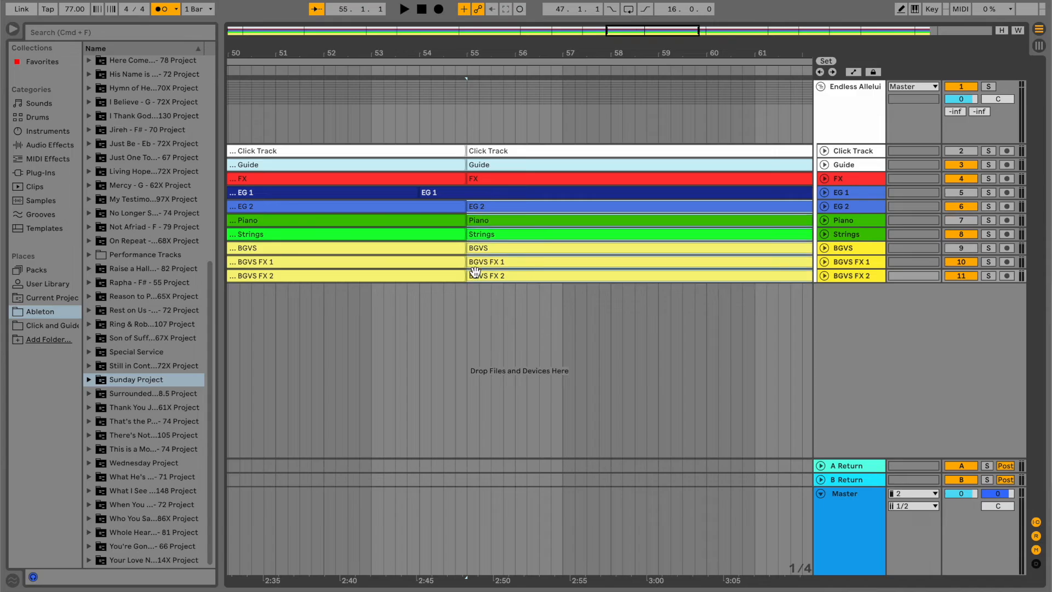
{"action": "left_click_drag", "start_coordinate": [469, 209], "coordinate": [419, 209]}
{"action": "left_click_drag", "start_coordinate": [470, 180], "coordinate": [420, 183]}
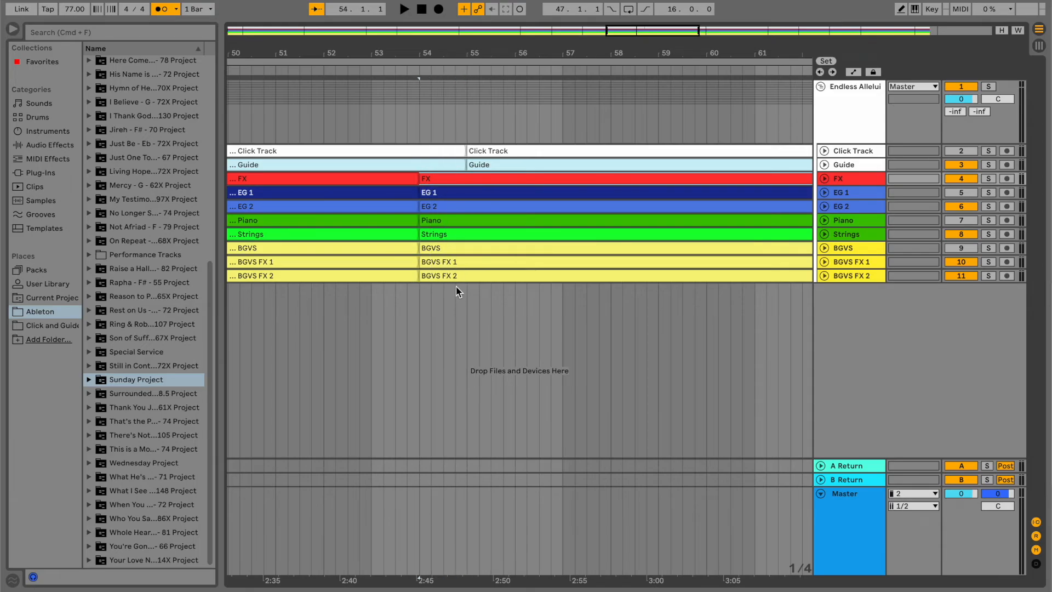
Undo the clip extensions on the FX, EG, Piano, Strings and BGVS tracks
{"action": "key", "text": "super+z"}
{"action": "key", "text": "super+z"}
{"action": "key", "text": "super+z"}
Try extending the second Guide clip back to bar 54, and return the clip boundary to bar 55
{"action": "left_click_drag", "start_coordinate": [469, 164], "coordinate": [420, 164]}
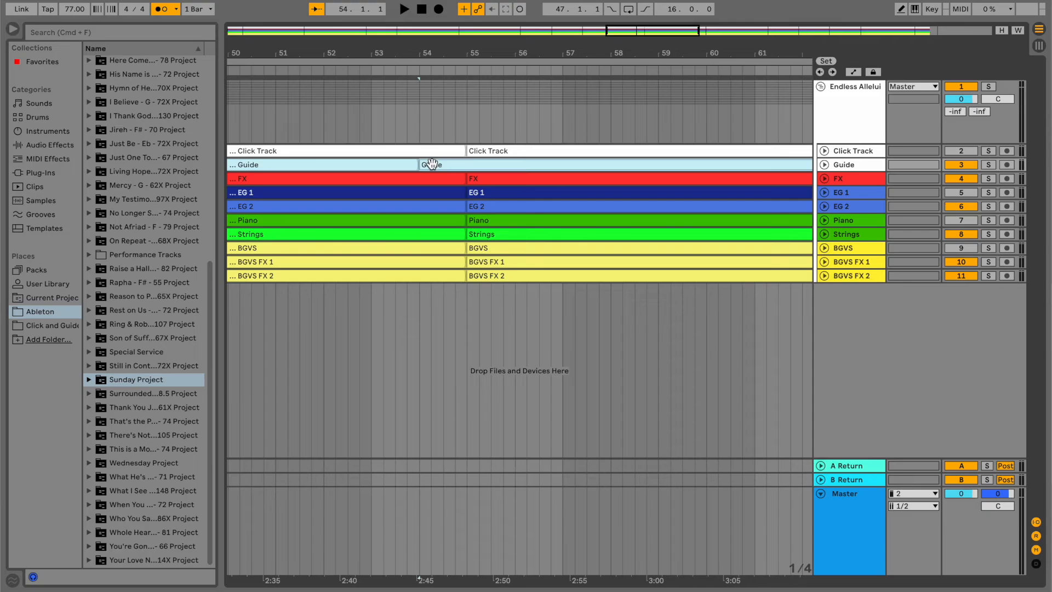
{"action": "left_click_drag", "start_coordinate": [416, 166], "coordinate": [459, 166]}
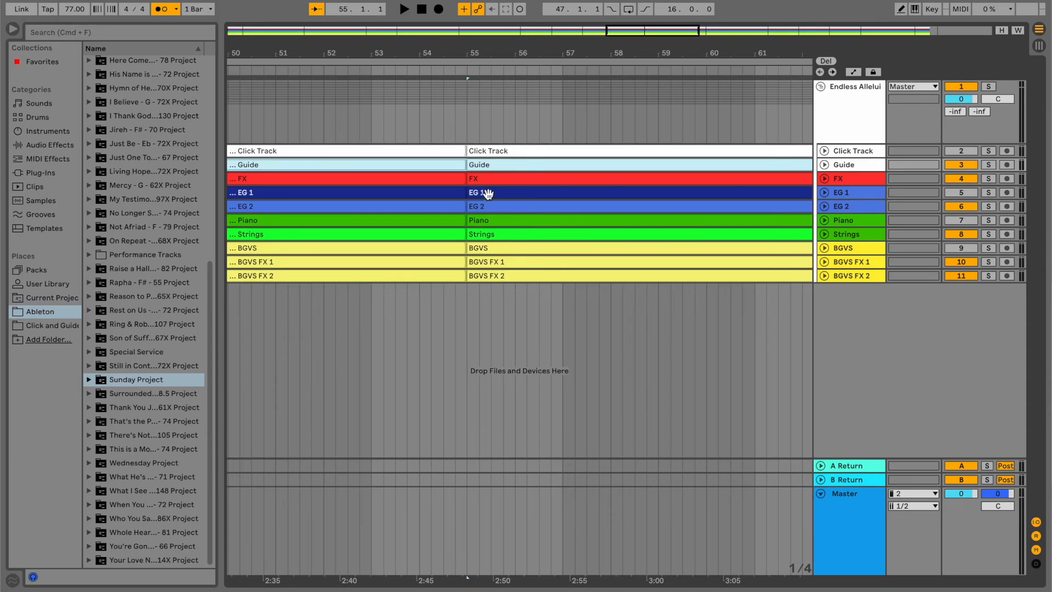
{"action": "mouse_move", "coordinate": [469, 166]}
{"action": "left_mouse_down"}
{"action": "mouse_move", "coordinate": [428, 167]}
{"action": "mouse_move", "coordinate": [467, 167]}
{"action": "left_mouse_up"}
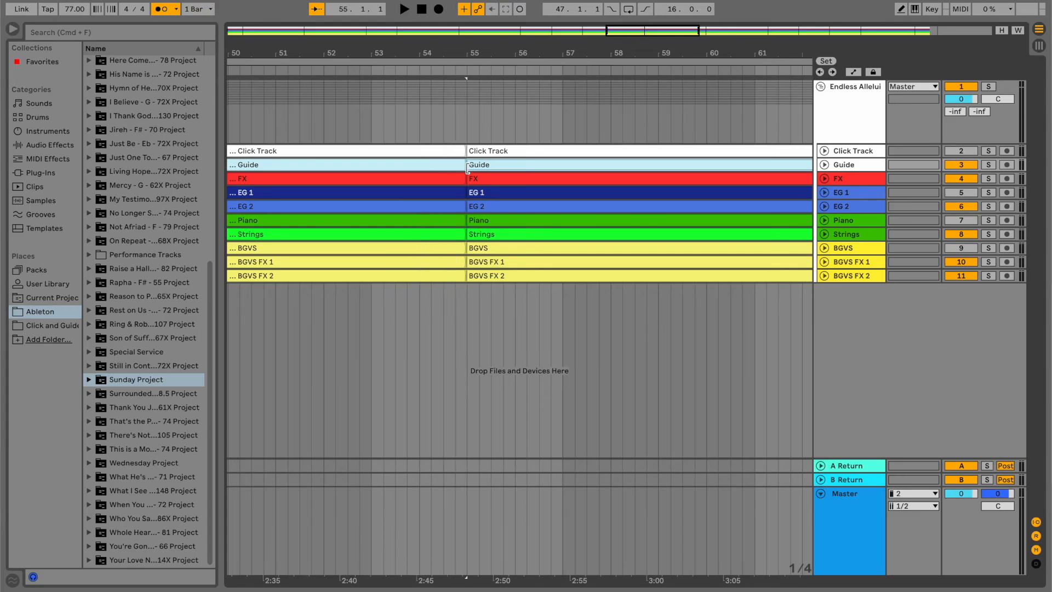
Undo the Guide clip edits and the Bridge duplication, and show the whole song in the arrangement
{"action": "key", "text": "super+z"}
{"action": "key", "text": "super+z"}
{"action": "key", "text": "super+z"}
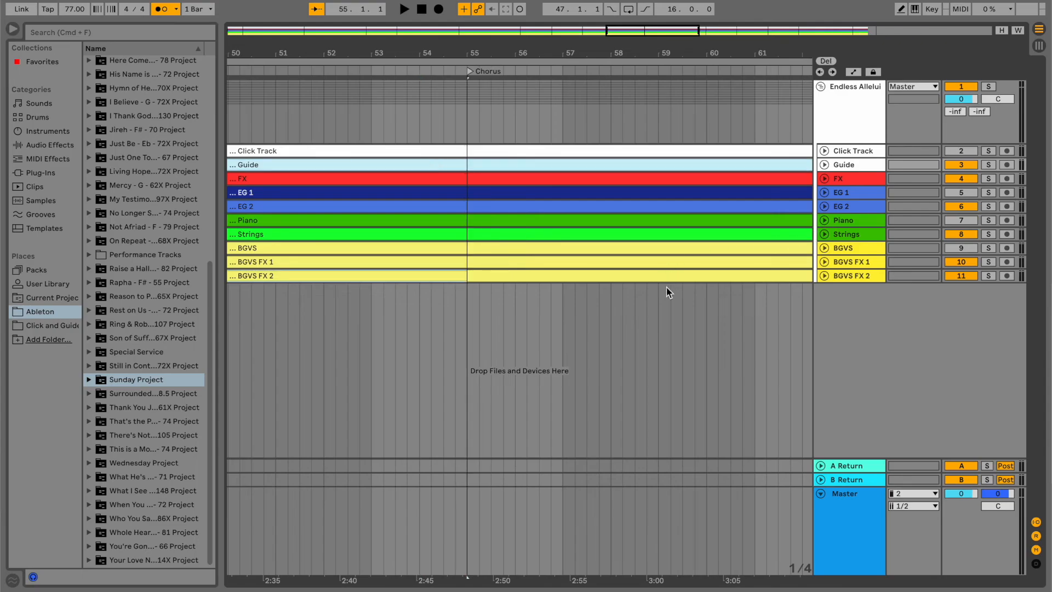
{"action": "scroll", "coordinate": [660, 307], "scroll_direction": "down", "scroll_amount": 10}
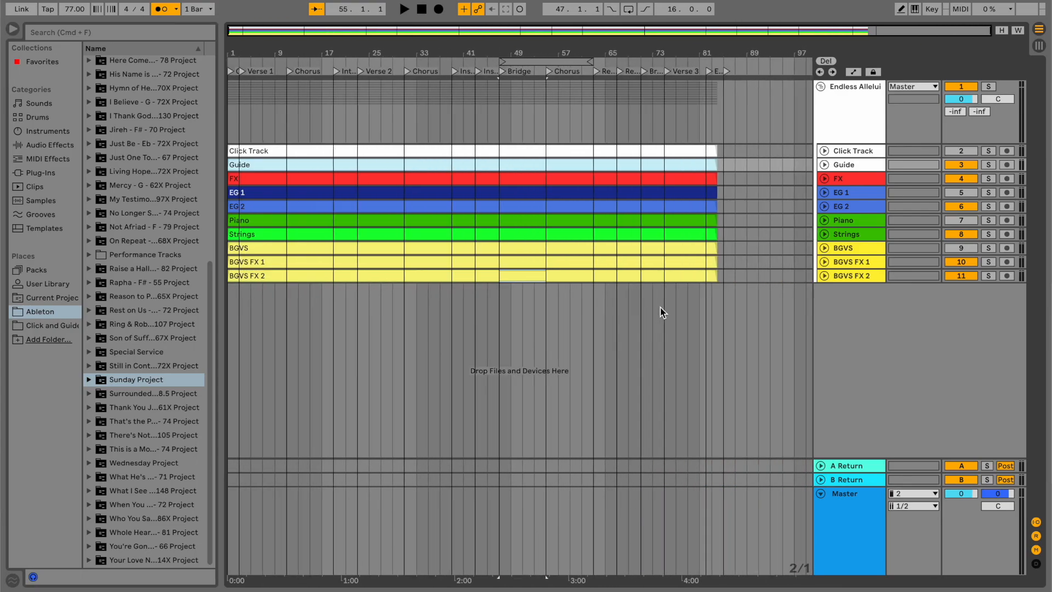